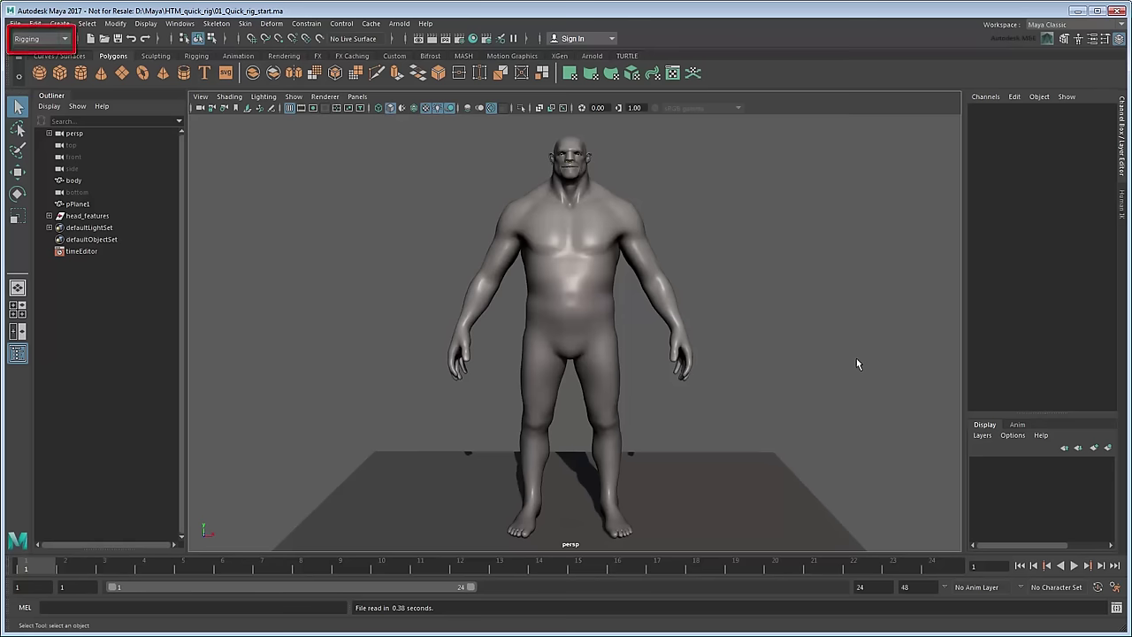
# Auto-rig the body mesh using the One-Click mode of Quick Rig.
pyautogui.click(217, 23)
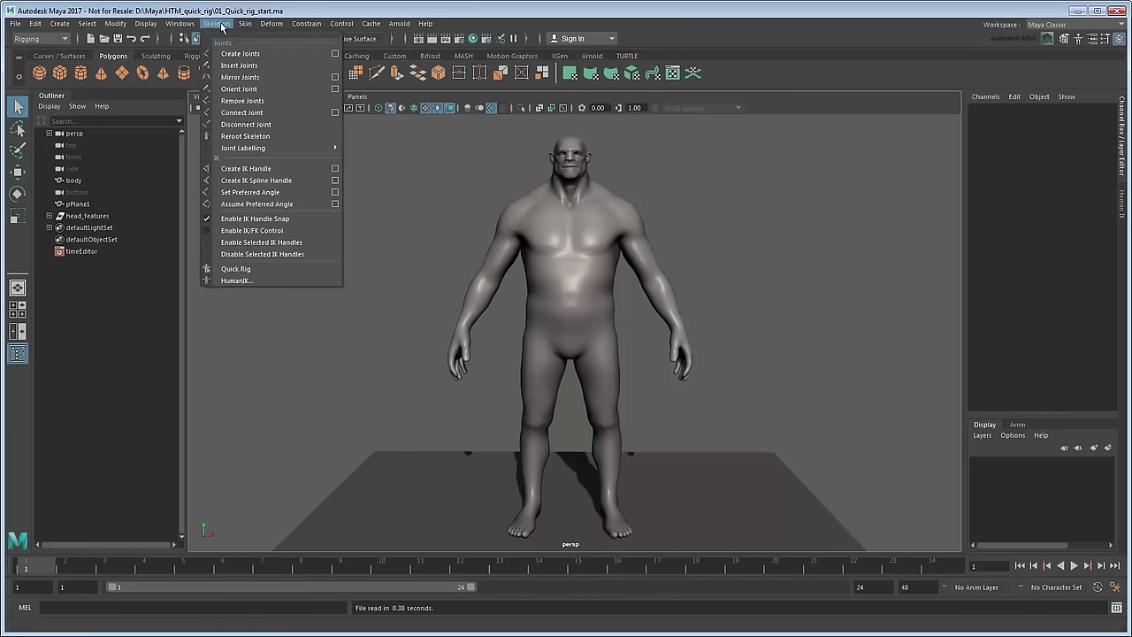
pyautogui.click(301, 270)
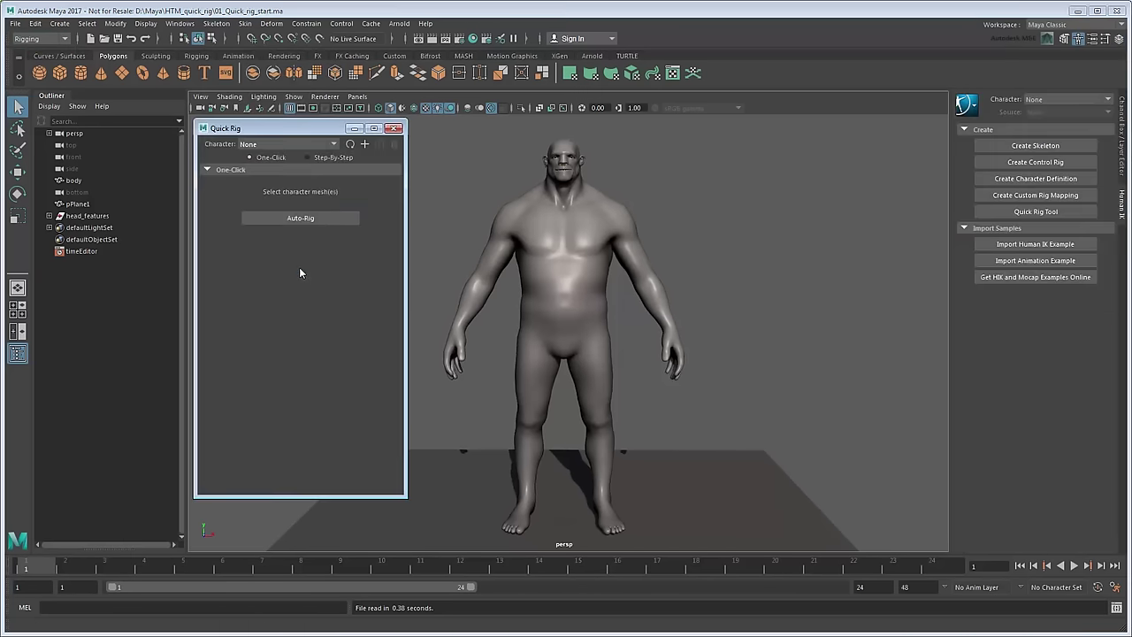
pyautogui.click(559, 294)
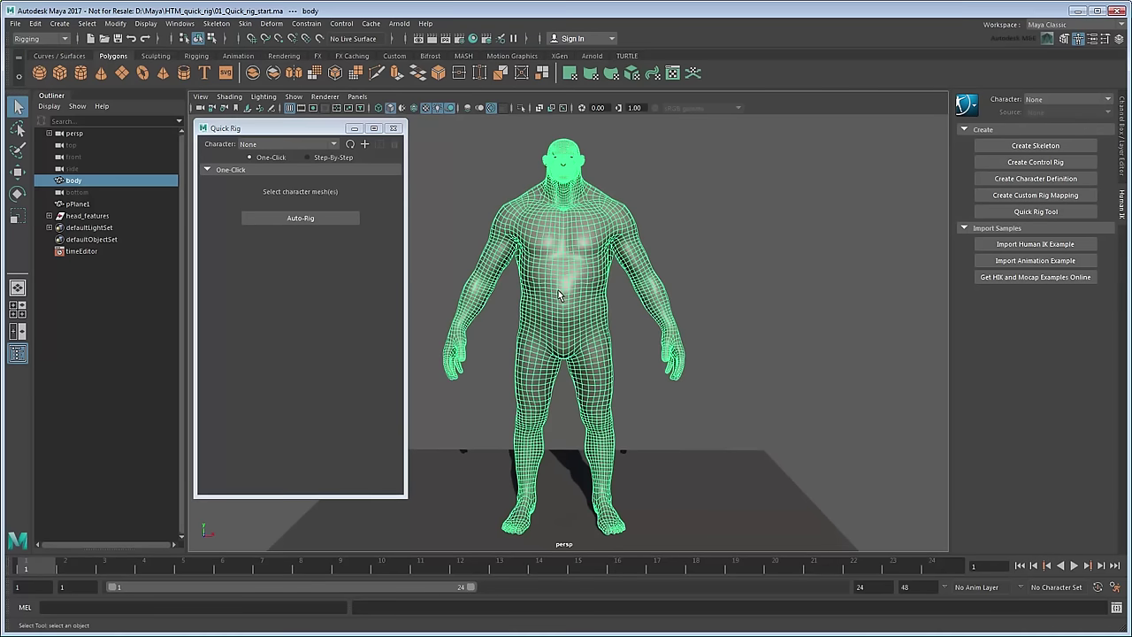
pyautogui.click(325, 220)
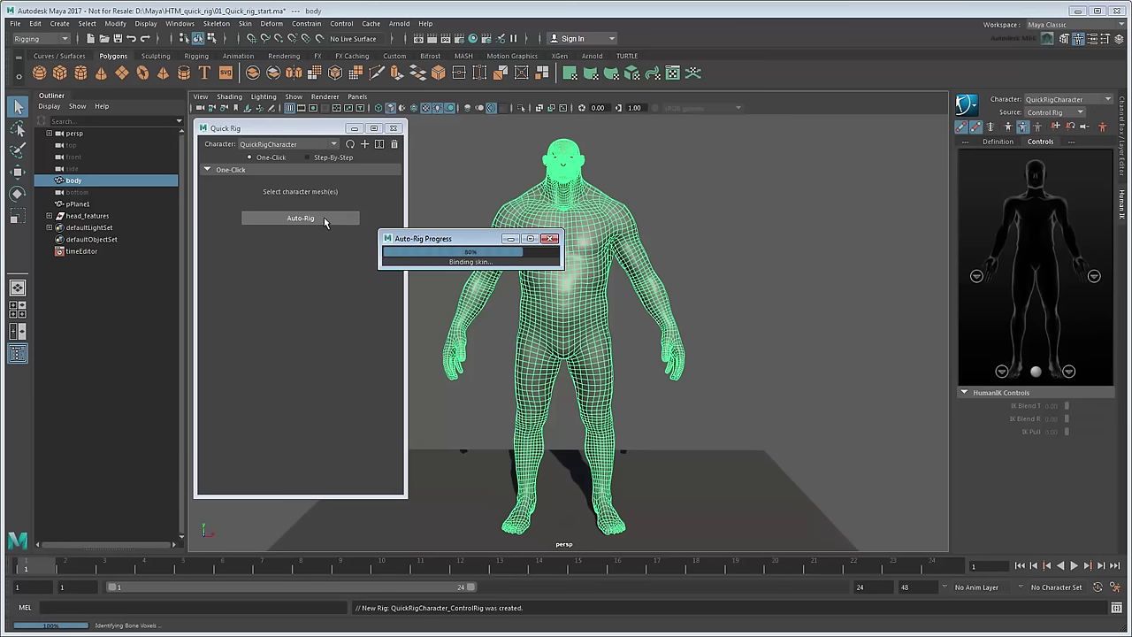
pyautogui.click(394, 129)
# Move the left wrist effector up and forward to raise the arm in front of the character.
pyautogui.keyDown('alt'); pyautogui.moveTo(447, 260); pyautogui.dragTo(472, 195); pyautogui.keyUp('alt')
pyautogui.click(629, 387)
pyautogui.press('w')
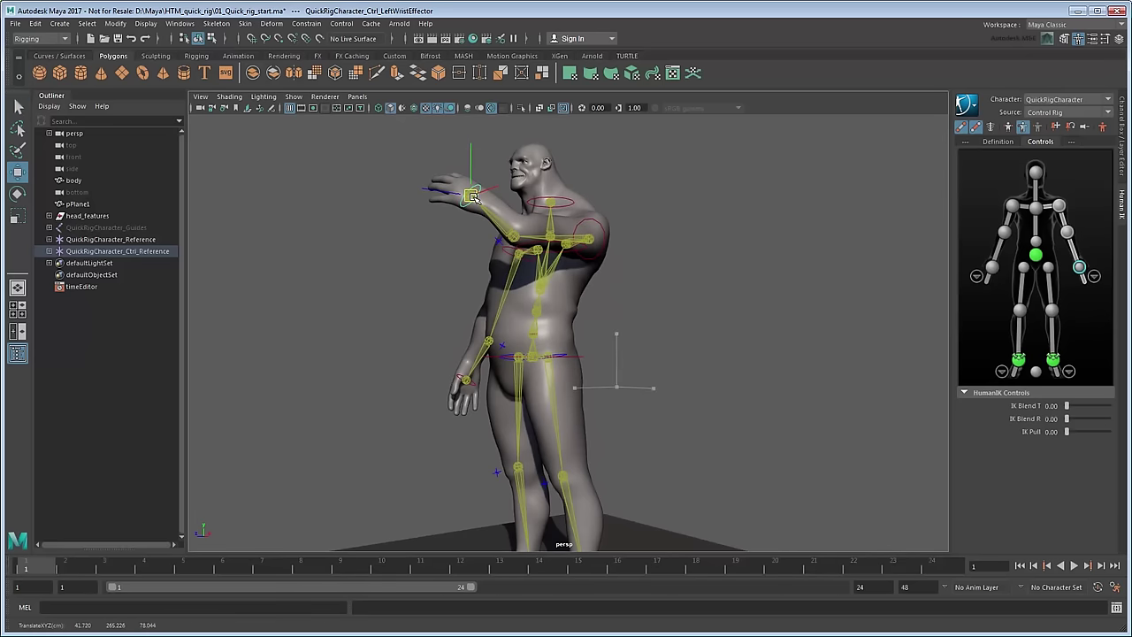
# Rotate the left shoulder effector to swing the raised arm out to the character's side.
pyautogui.click(602, 238)
pyautogui.press('e')
pyautogui.moveTo(601, 238); pyautogui.dragTo(657, 240)
pyautogui.keyDown('alt'); pyautogui.moveTo(657, 240); pyautogui.dragTo(620, 315, button='middle'); pyautogui.keyUp('alt')
pyautogui.scroll(3, 620, 315)
pyautogui.scroll(-2, 619, 316)
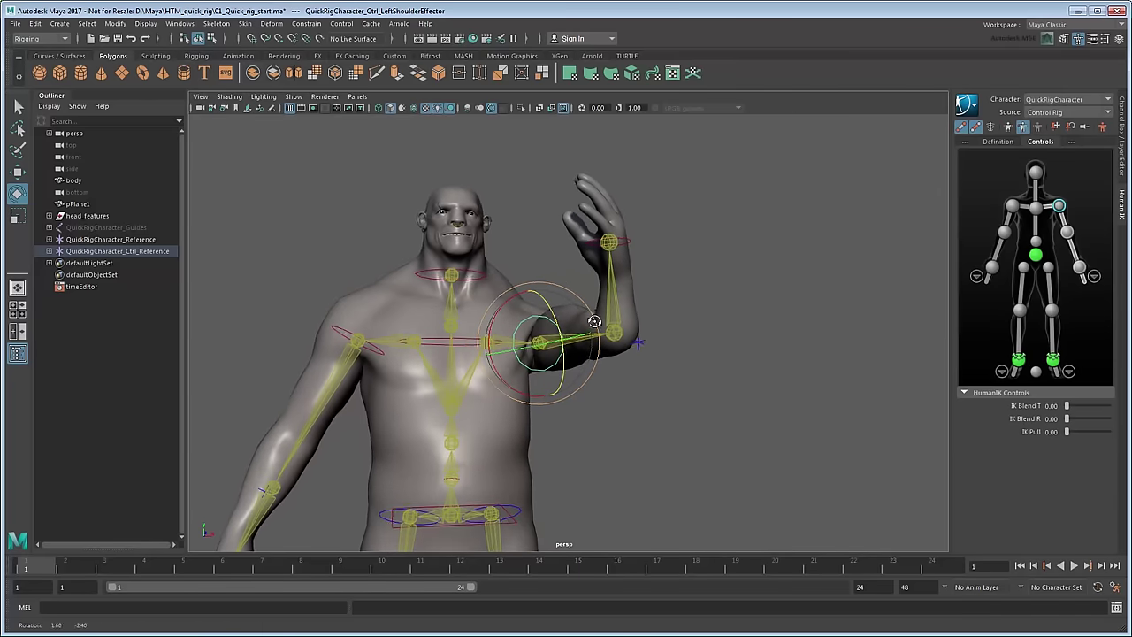
pyautogui.press('q')
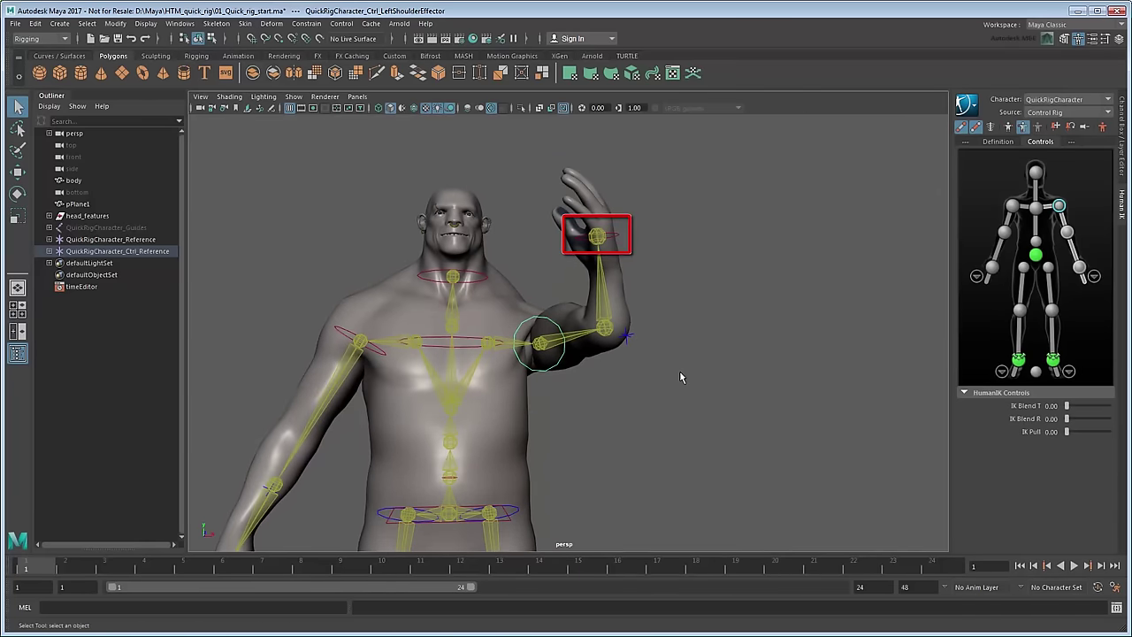
# Rotate the left wrist effector to bend the raised hand inward toward the head.
pyautogui.click(618, 237)
pyautogui.press('e')
pyautogui.moveTo(610, 223); pyautogui.dragTo(549, 257)
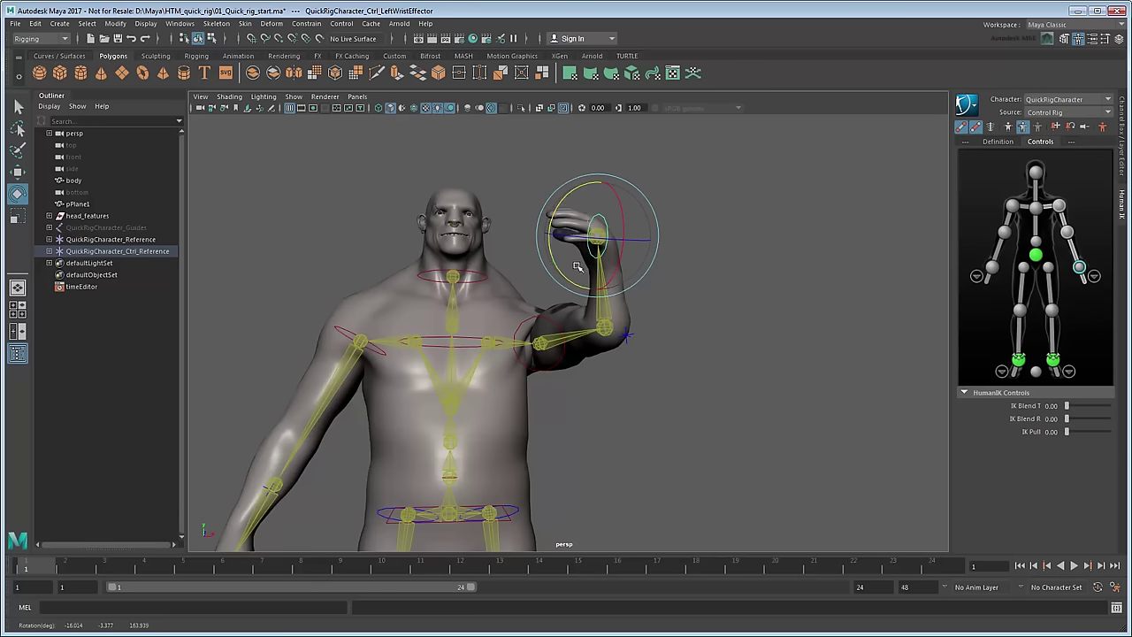
# Examine the skin deformation of the posed left arm from several angles, especially around the elbow and hand.
pyautogui.click(755, 317)
pyautogui.keyDown('alt'); pyautogui.moveTo(754, 318); pyautogui.dragTo(561, 405); pyautogui.keyUp('alt')
pyautogui.keyDown('alt'); pyautogui.moveTo(537, 441); pyautogui.dragTo(624, 402); pyautogui.keyUp('alt')
pyautogui.keyDown('alt'); pyautogui.moveTo(649, 413); pyautogui.dragTo(698, 317, button='middle'); pyautogui.keyUp('alt')
pyautogui.keyDown('alt'); pyautogui.moveTo(697, 316); pyautogui.dragTo(708, 320); pyautogui.keyUp('alt')
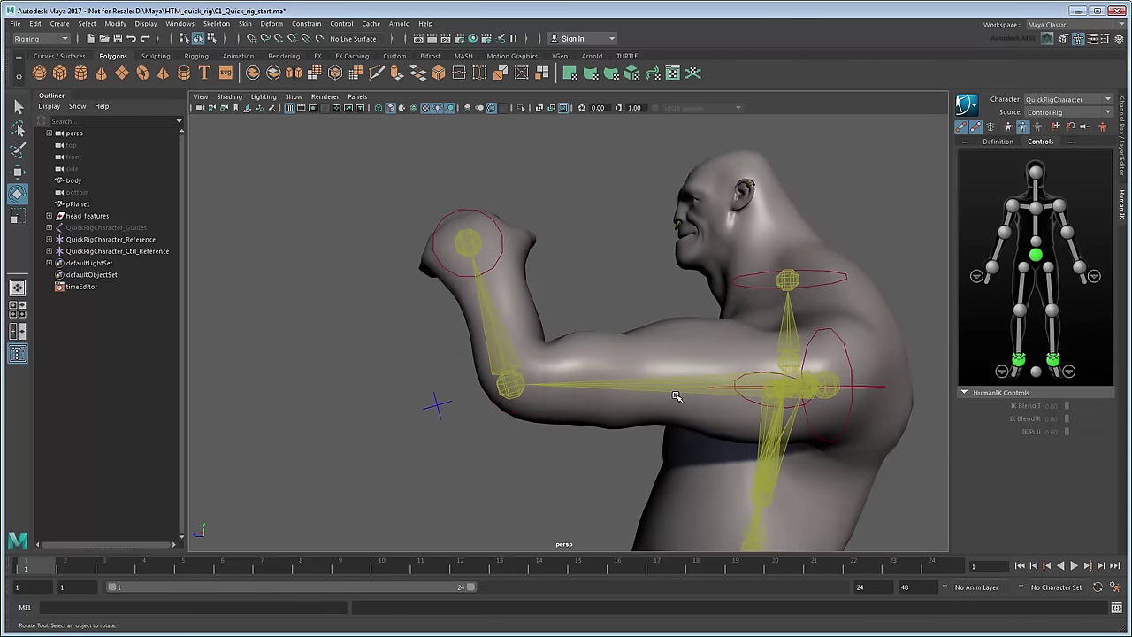
pyautogui.keyDown('alt'); pyautogui.moveTo(676, 397); pyautogui.dragTo(740, 308); pyautogui.keyUp('alt')
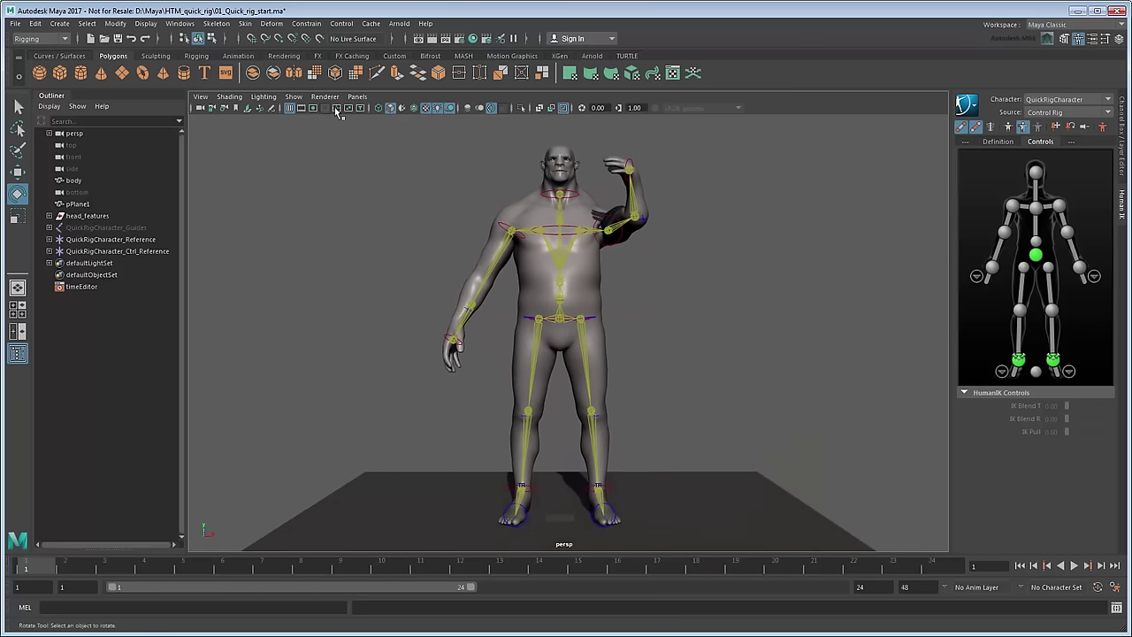
# Reopen Quick Rig and delete the auto-rigged character with its skin, control rig, skeleton and guides.
pyautogui.click(221, 24)
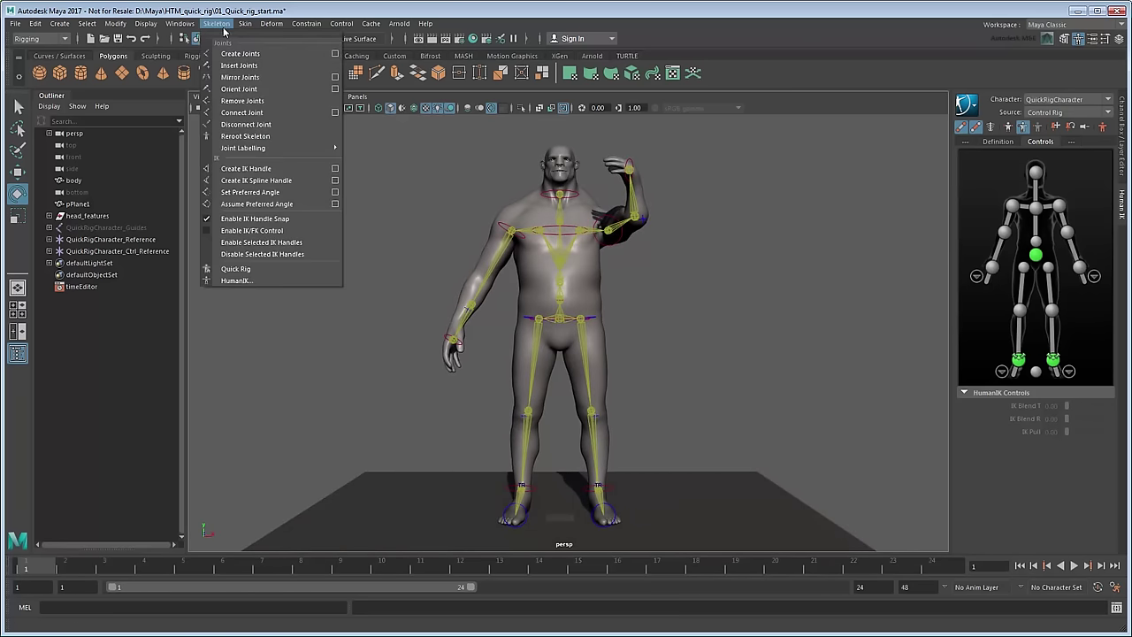
pyautogui.click(305, 269)
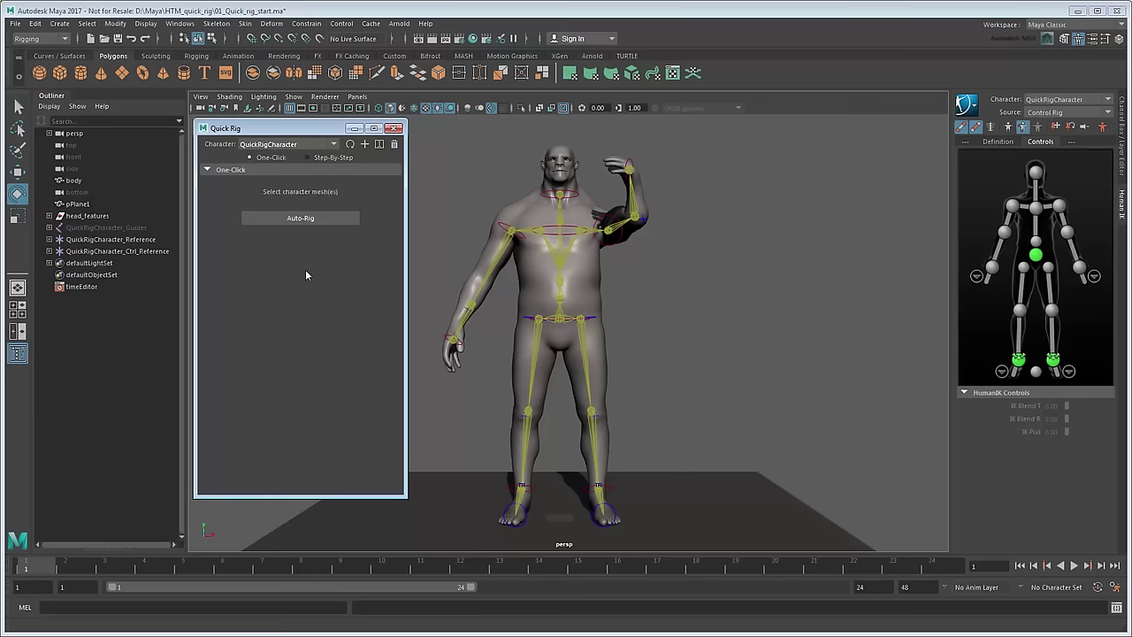
pyautogui.click(393, 144)
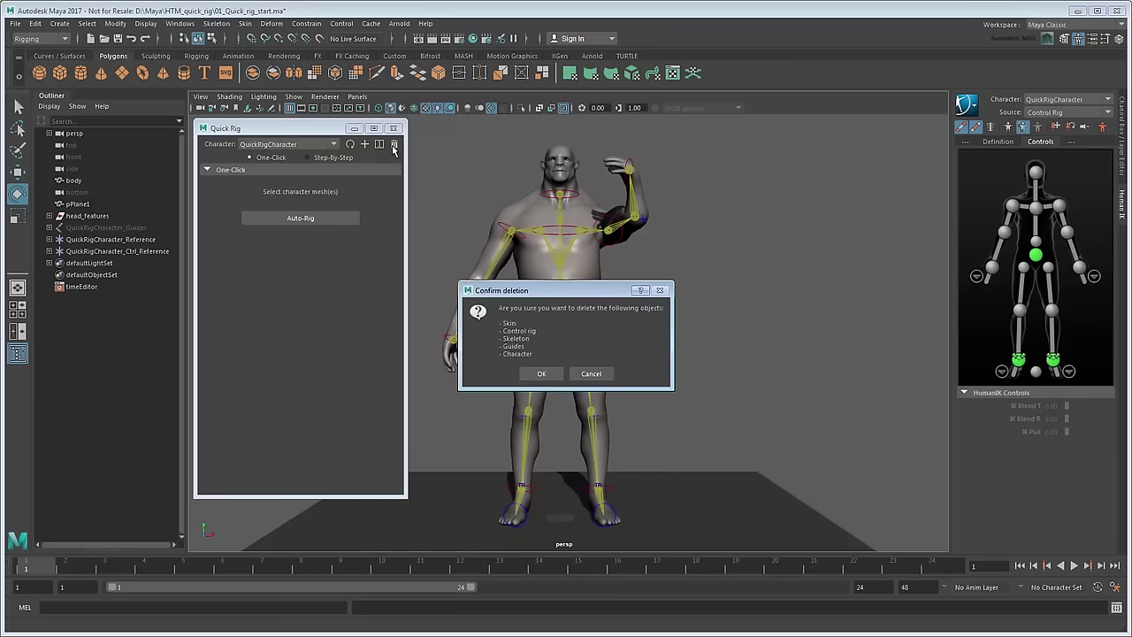
pyautogui.click(542, 374)
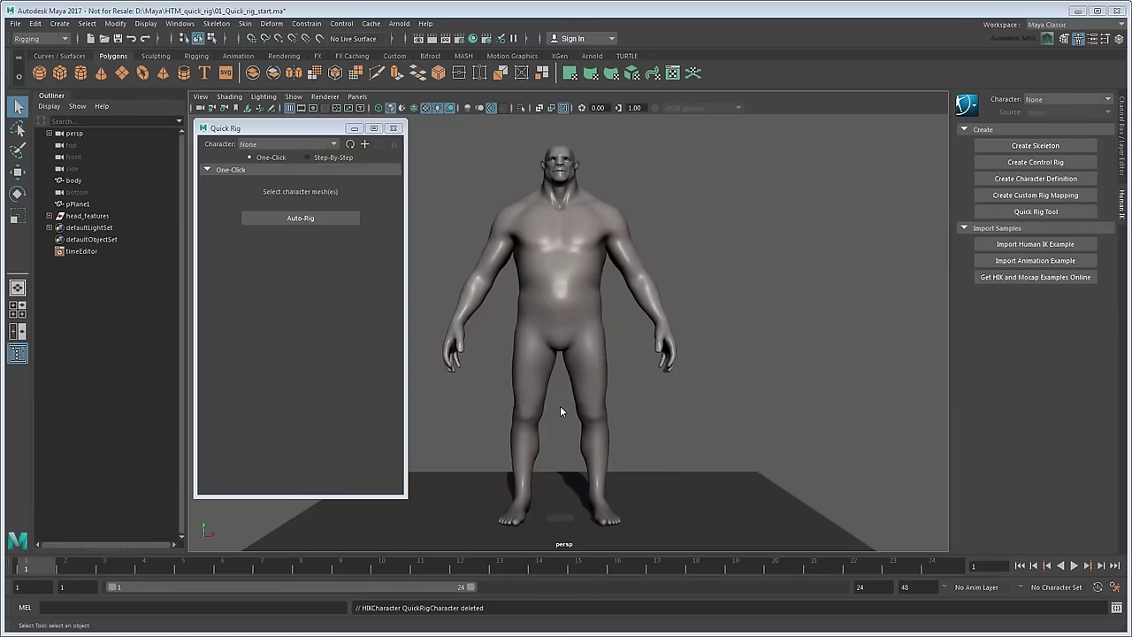
# Create a new Quick Rig character in Step-By-Step mode and add the body mesh to its geometry.
pyautogui.click(365, 145)
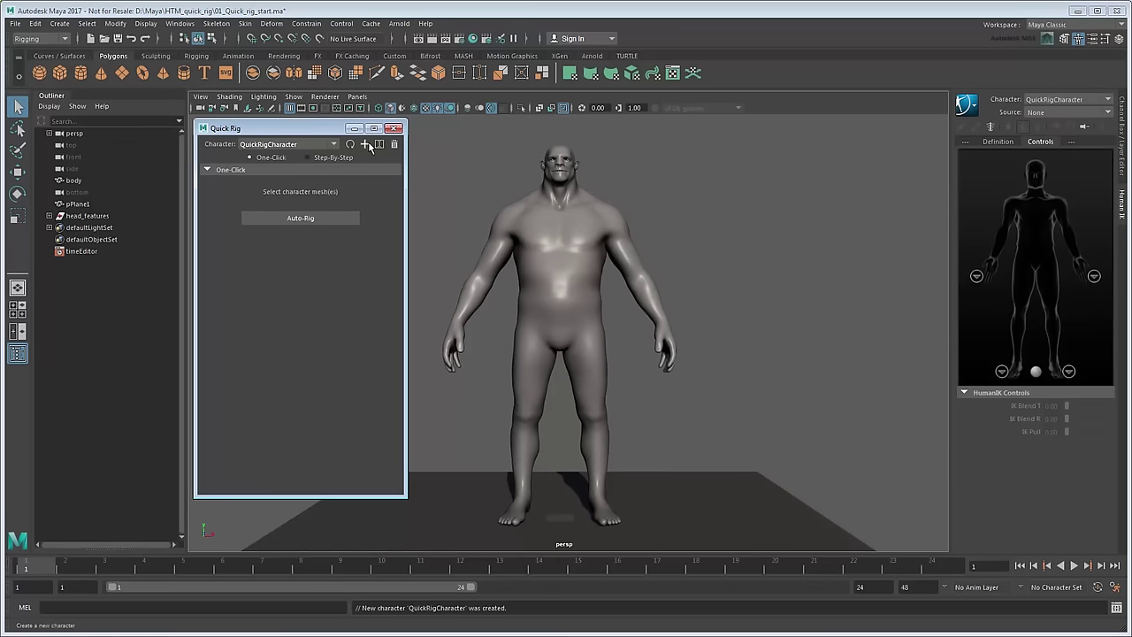
pyautogui.click(337, 158)
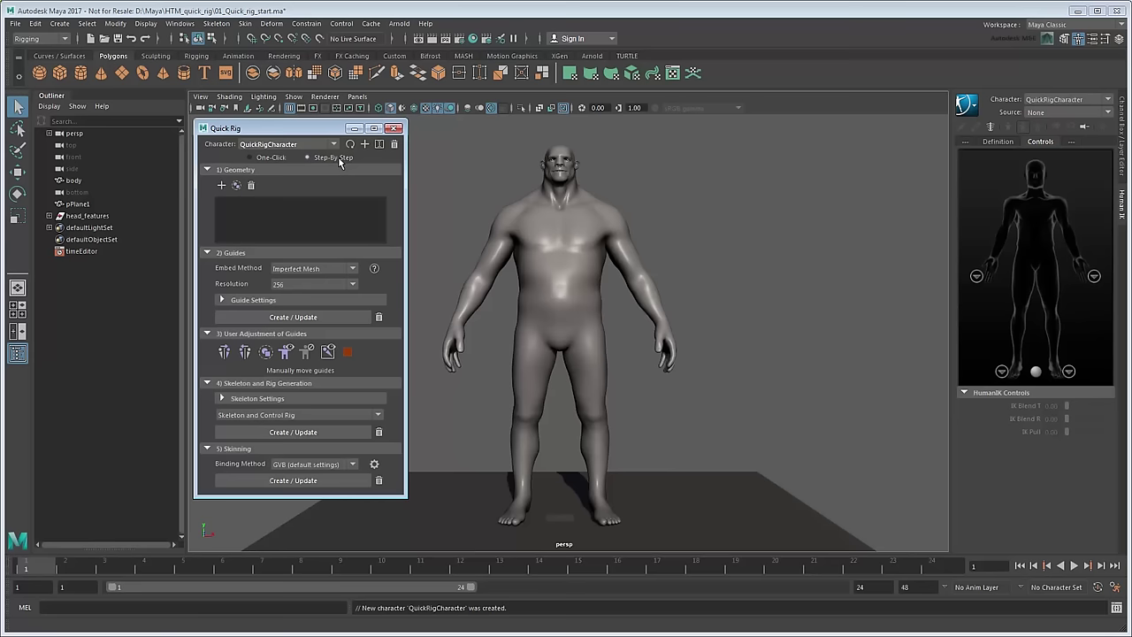
pyautogui.click(543, 265)
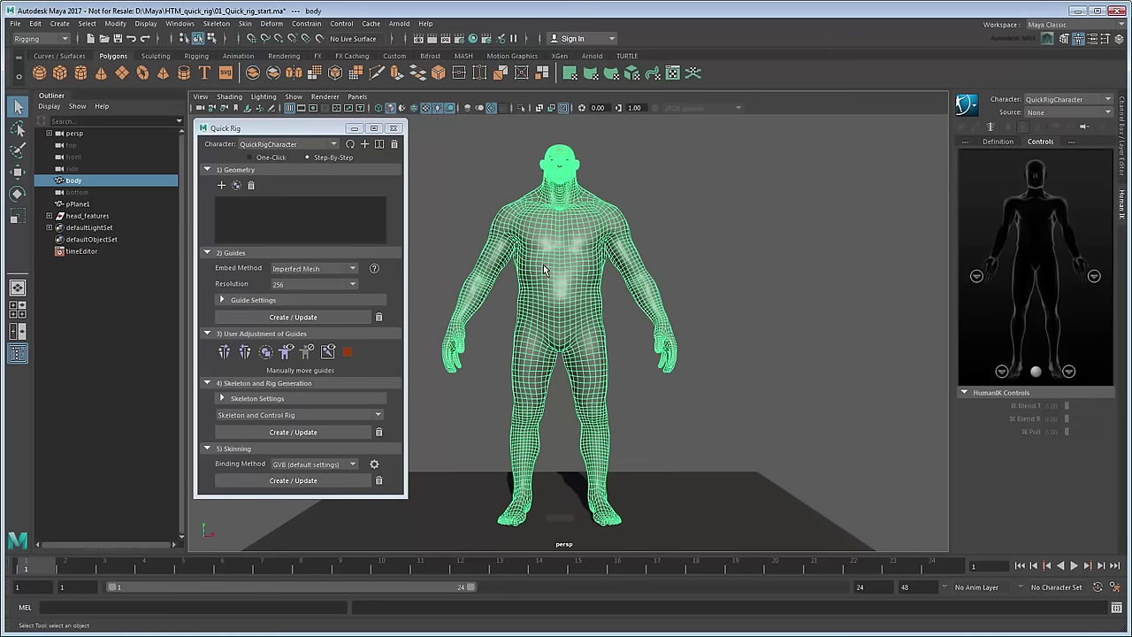
pyautogui.click(222, 186)
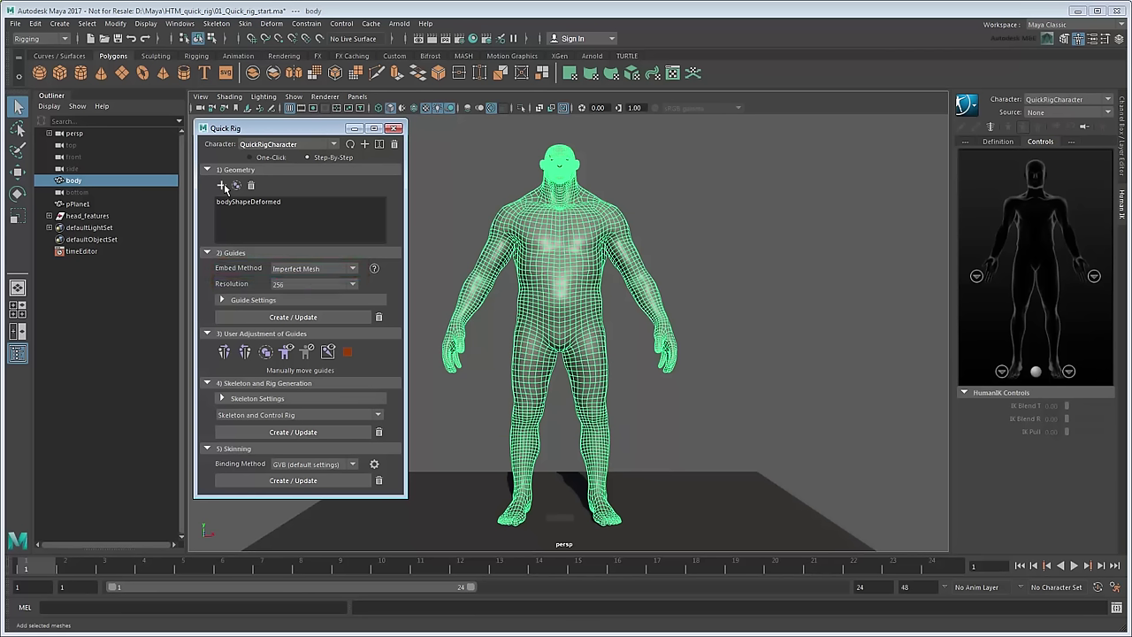
# Generate the joint guides for the body mesh with the Imperfect Mesh embed method at resolution 256.
pyautogui.click(243, 301)
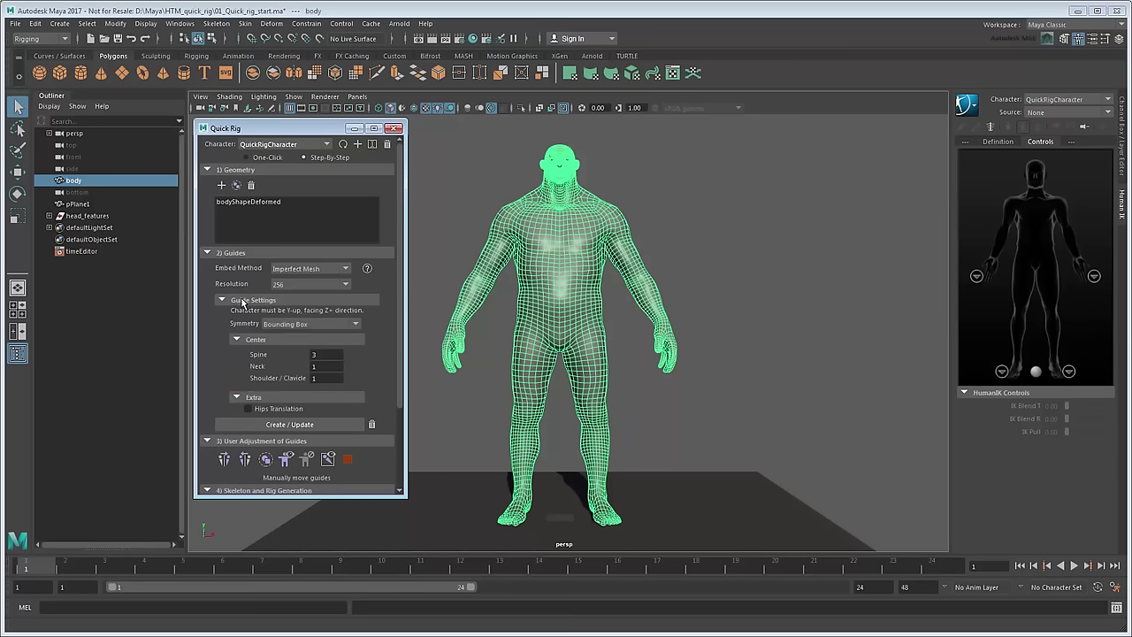
pyautogui.click(243, 300)
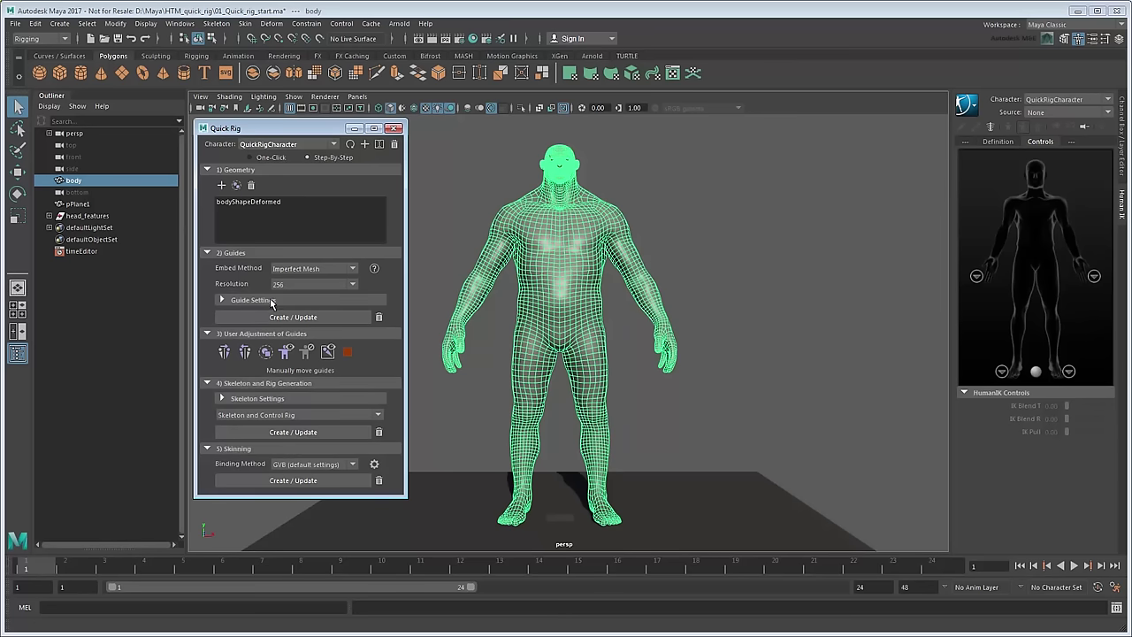
pyautogui.click(338, 317)
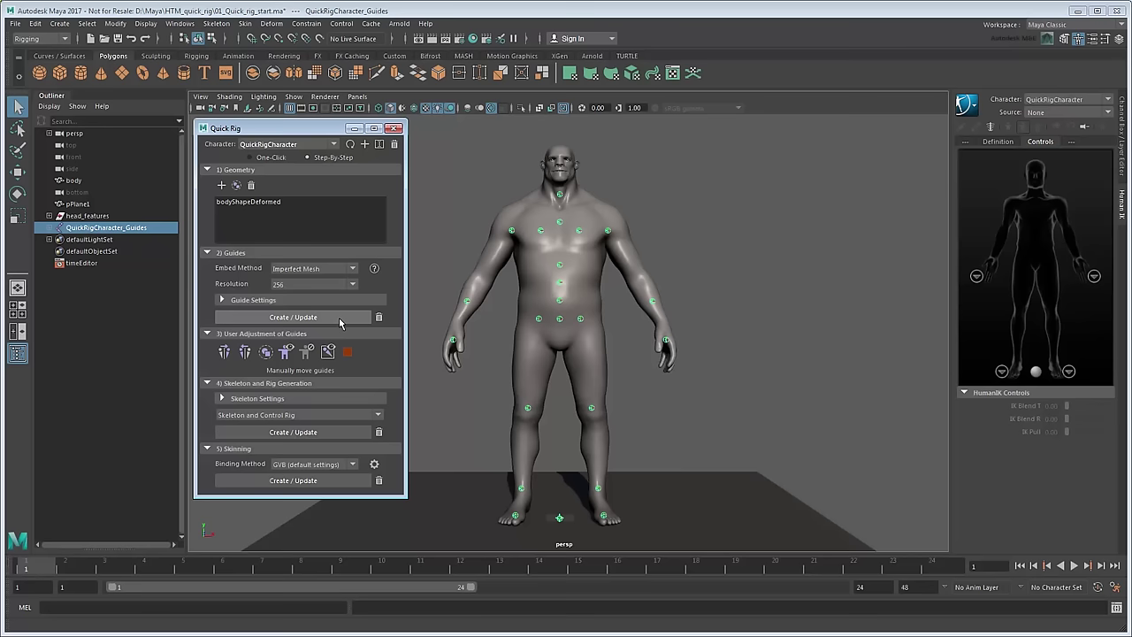
# Switch to the four-view layout with the left hand guide selected and the Quick Rig window moved clear of the viewports.
pyautogui.scroll(5, 618, 365)
pyautogui.keyDown('alt'); pyautogui.moveTo(628, 328); pyautogui.dragTo(708, 381, button='right'); pyautogui.keyUp('alt')
pyautogui.keyDown('alt'); pyautogui.moveTo(708, 380); pyautogui.dragTo(531, 302, button='middle'); pyautogui.keyUp('alt')
pyautogui.click(643, 332)
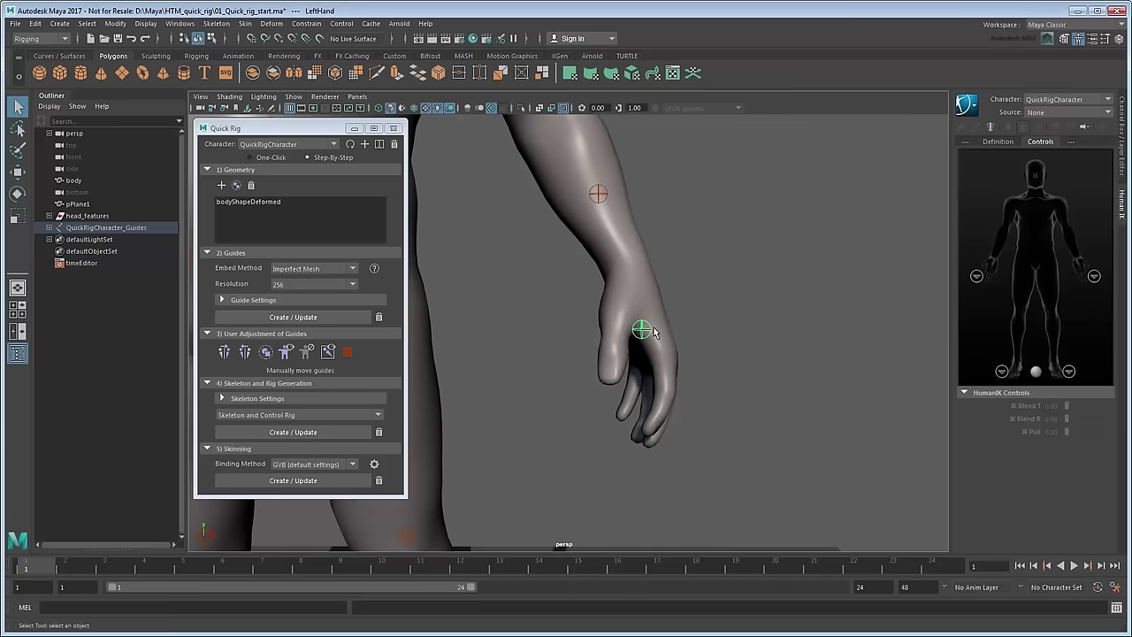
pyautogui.click(18, 310)
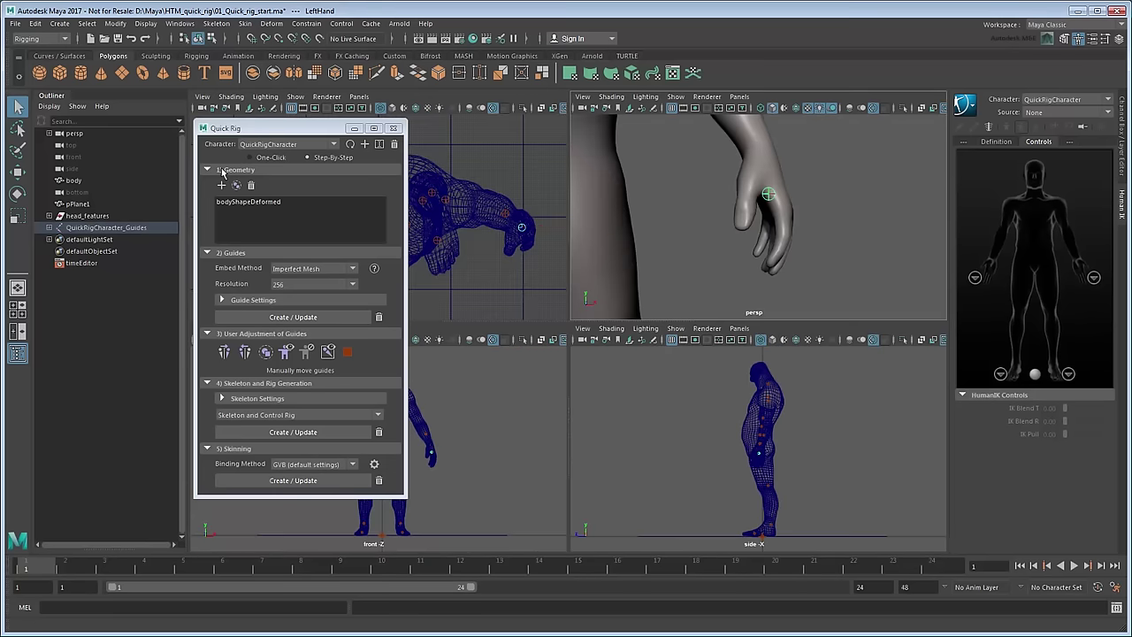
pyautogui.moveTo(267, 130); pyautogui.dragTo(74, 160)
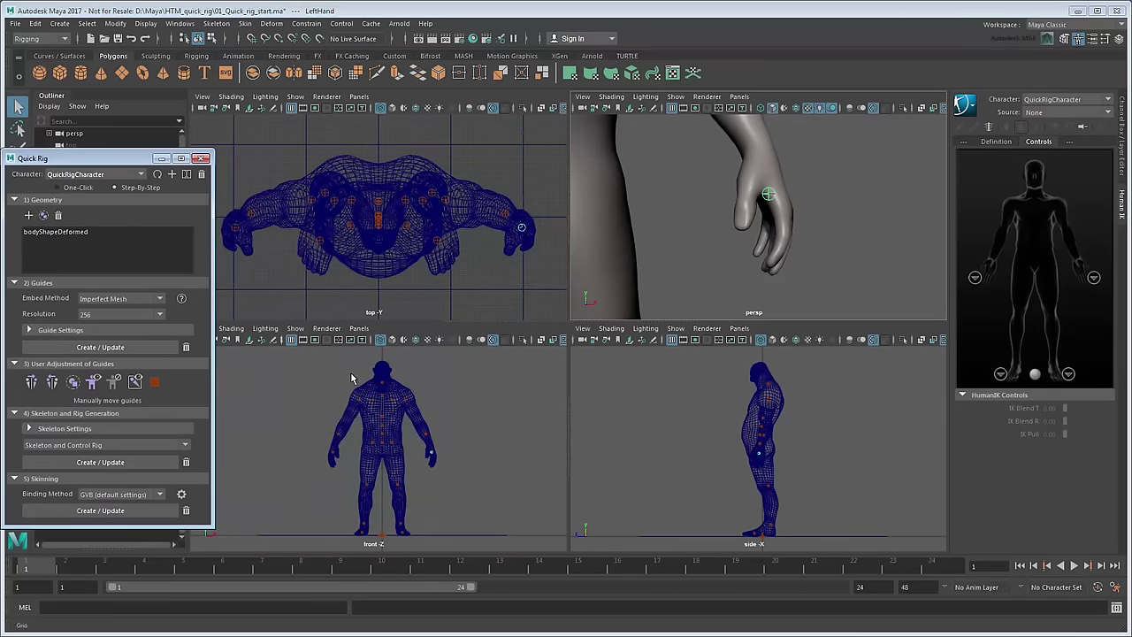
# Move the left hand guide up to the wrist in the front view and center it in the wrist from the side.
pyautogui.press('f')
pyautogui.keyDown('alt'); pyautogui.moveTo(345, 465); pyautogui.dragTo(342, 412, button='middle'); pyautogui.keyUp('alt')
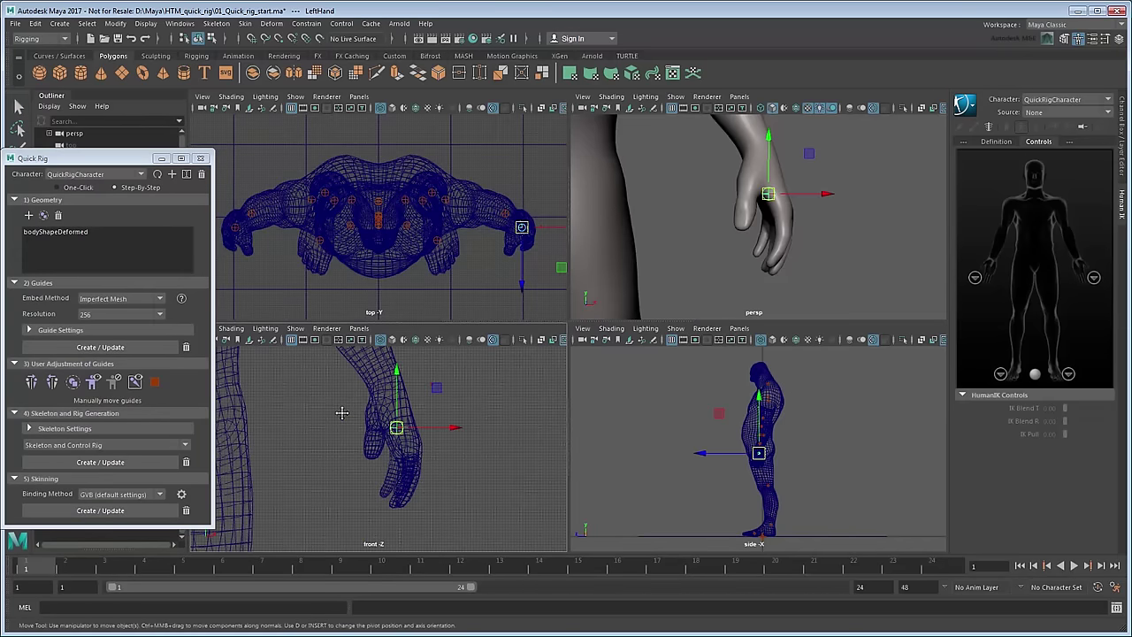
pyautogui.press('w')
pyautogui.moveTo(395, 429); pyautogui.dragTo(387, 380)
pyautogui.scroll(5, 757, 442)
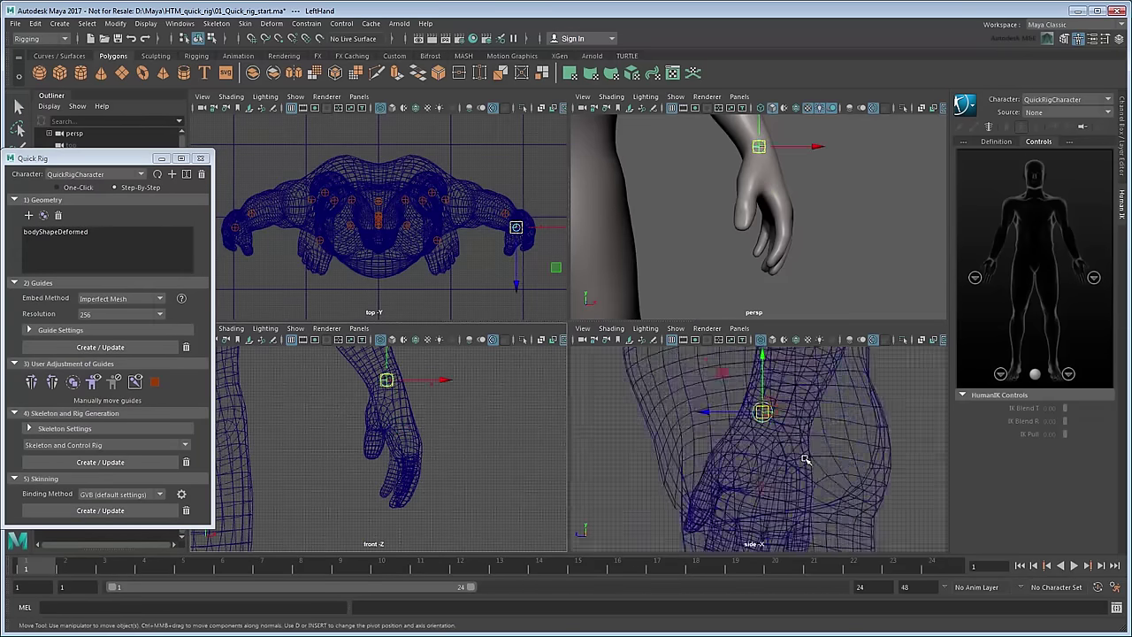
pyautogui.moveTo(759, 415); pyautogui.dragTo(775, 410)
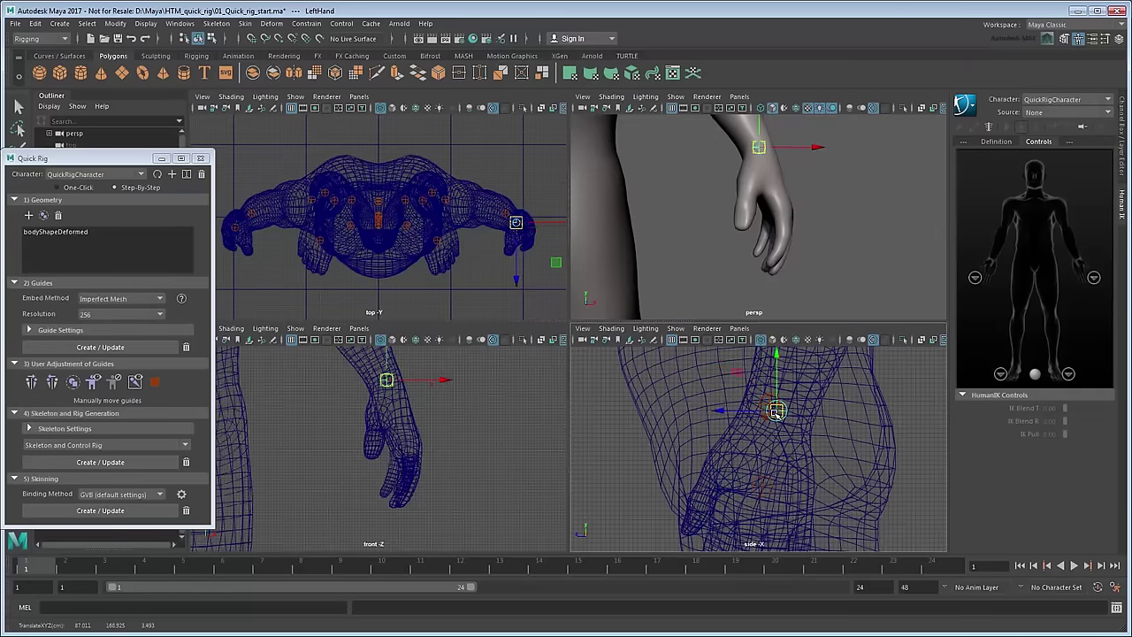
# Mirror the left hand guide's position to the character's right side.
pyautogui.scroll(-5, 485, 438)
pyautogui.scroll(1, 484, 438)
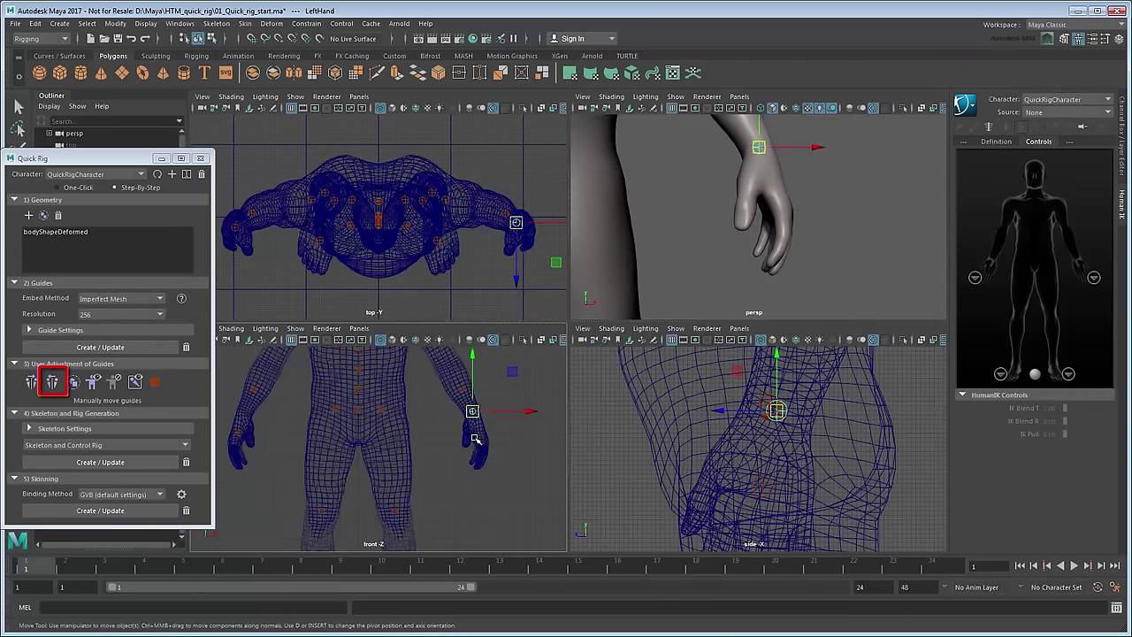
pyautogui.click(54, 383)
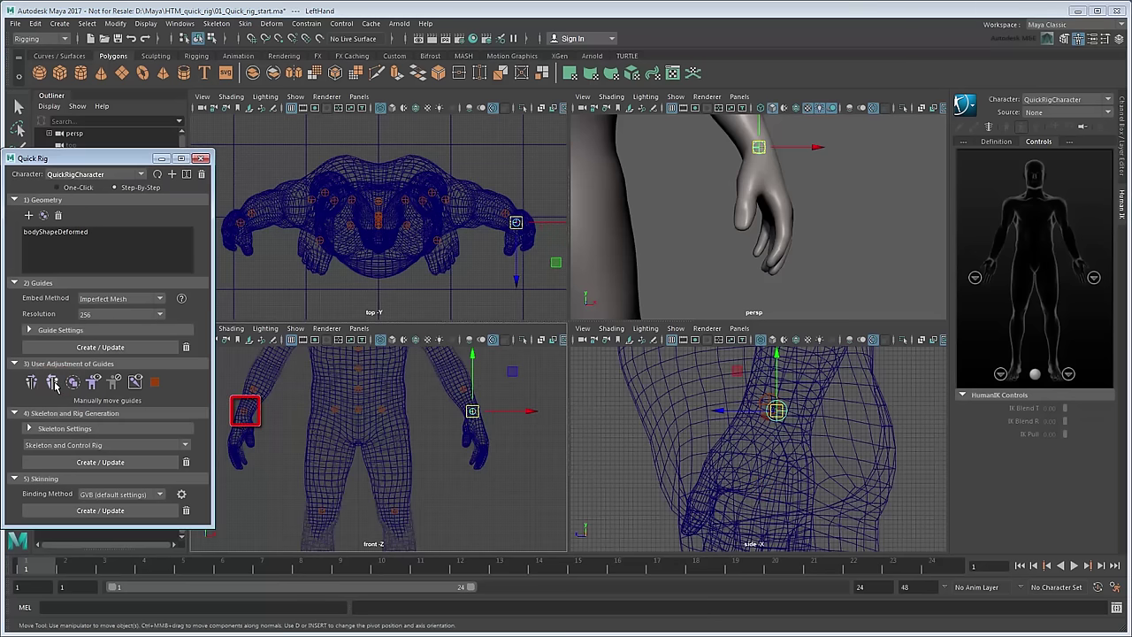
# Move the left forearm guide up into the elbow, adjusting its position in both the front and side views.
pyautogui.scroll(5, 430, 440)
pyautogui.keyDown('alt'); pyautogui.moveTo(500, 353); pyautogui.dragTo(350, 498, button='middle'); pyautogui.keyUp('alt')
pyautogui.click(433, 469)
pyautogui.moveTo(434, 468); pyautogui.dragTo(389, 393)
pyautogui.keyDown('alt'); pyautogui.moveTo(811, 402); pyautogui.dragTo(728, 587, button='middle'); pyautogui.keyUp('alt')
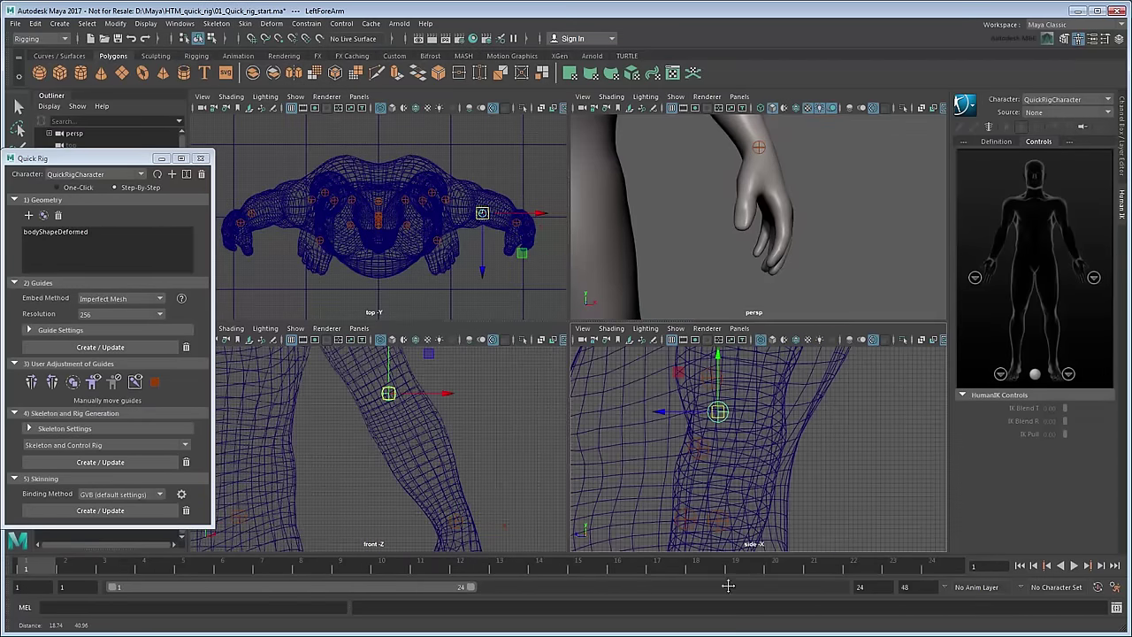
pyautogui.moveTo(719, 412); pyautogui.dragTo(737, 432)
pyautogui.moveTo(447, 407); pyautogui.dragTo(452, 407)
pyautogui.moveTo(394, 359); pyautogui.dragTo(394, 356)
# Reposition the left upper arm guide at the shoulder joint and raise the left clavicle guide about level with it.
pyautogui.scroll(-3, 382, 401)
pyautogui.keyDown('alt'); pyautogui.moveTo(342, 358); pyautogui.dragTo(462, 490, button='middle'); pyautogui.keyUp('alt')
pyautogui.click(445, 414)
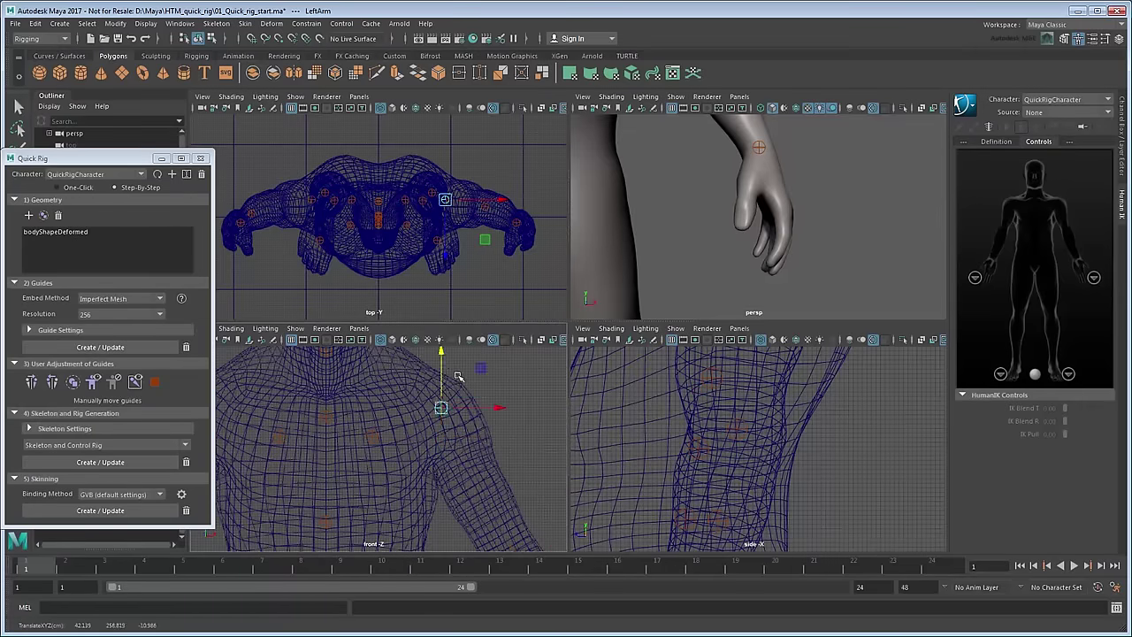
pyautogui.click(372, 416)
pyautogui.scroll(-3, 444, 449)
# Mirror the left clavicle, upper arm and forearm guides to the character's right side.
pyautogui.press('q')
pyautogui.click(427, 394)
pyautogui.click(478, 511)
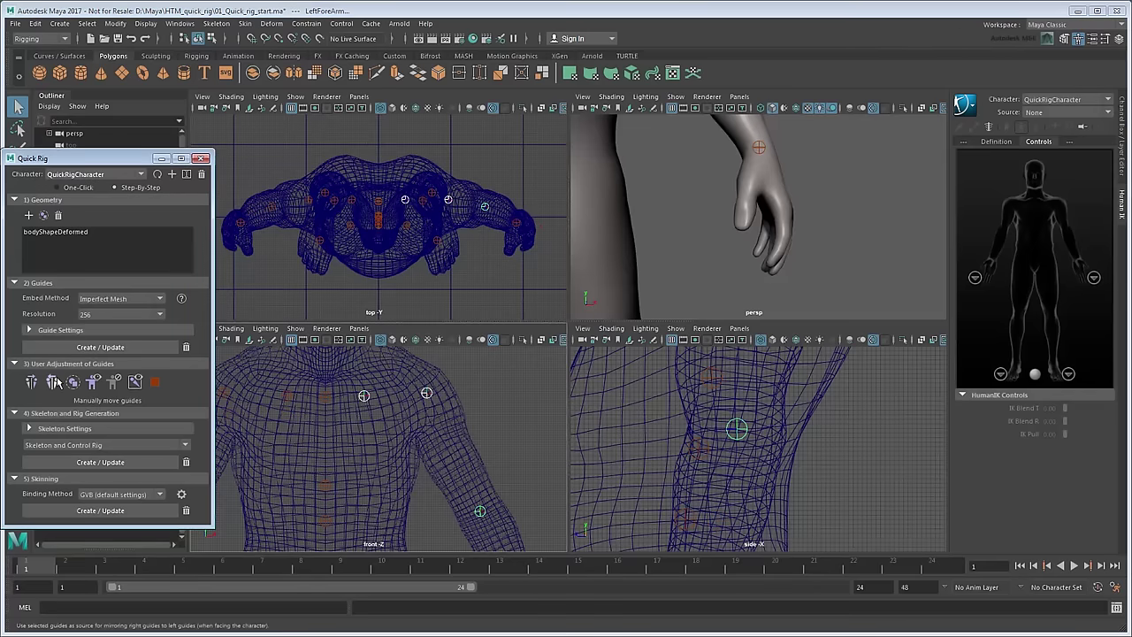
# Move the left toe base guide back to the ball of the foot in the side view and fine-tune its height.
pyautogui.moveTo(585, 466); pyautogui.dragTo(611, 468)
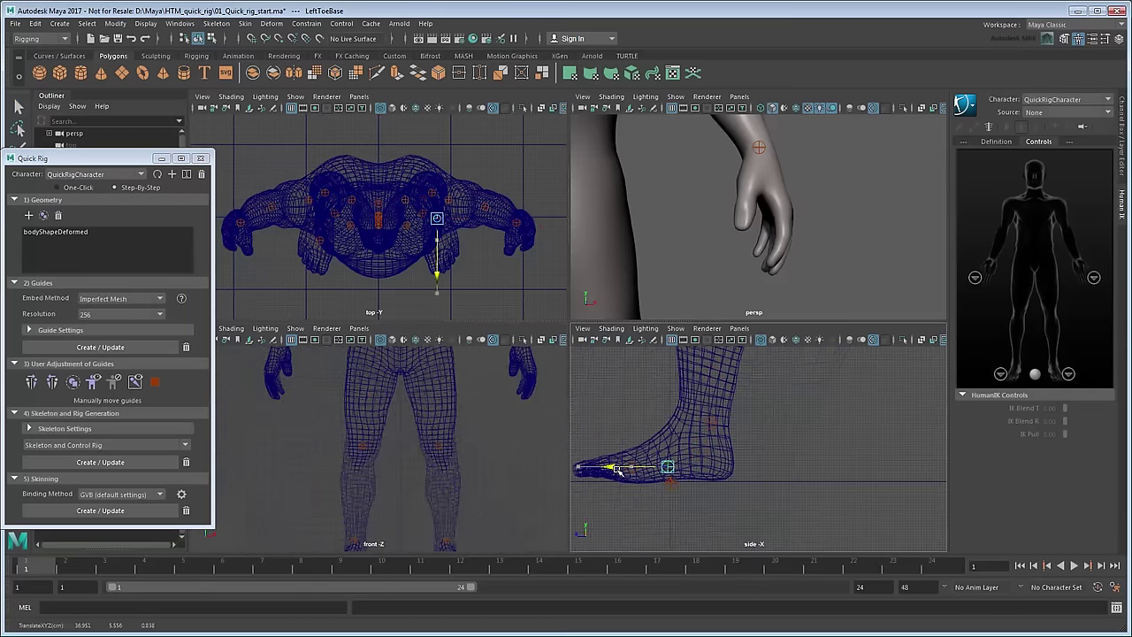
pyautogui.moveTo(668, 410); pyautogui.dragTo(668, 412)
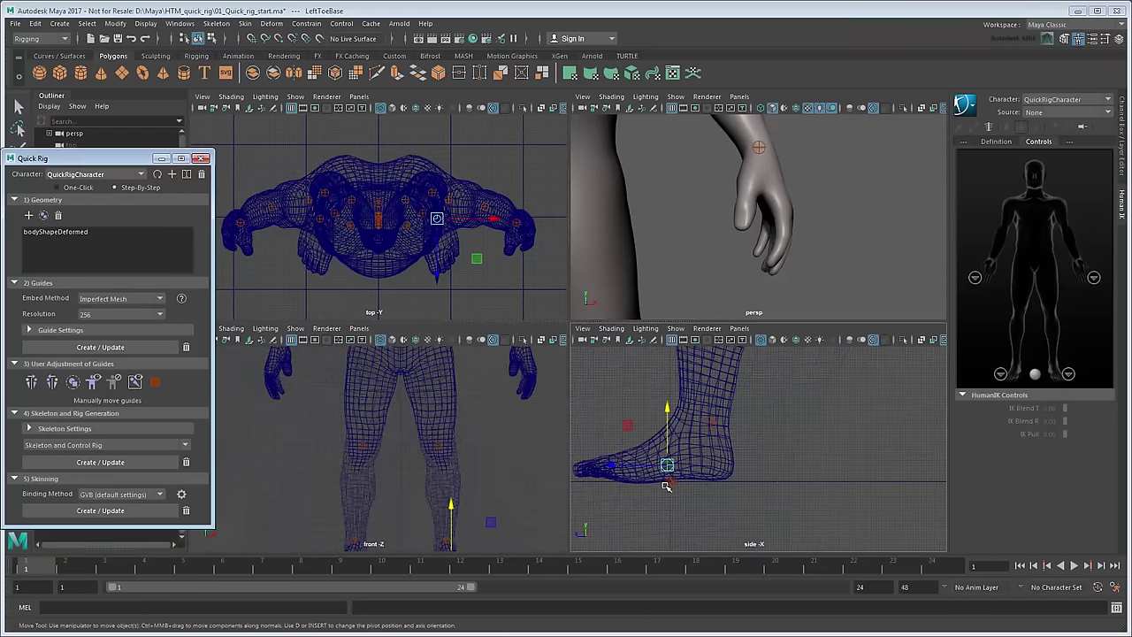
pyautogui.scroll(-3, 476, 491)
pyautogui.scroll(-2, 476, 491)
pyautogui.scroll(-3, 800, 498)
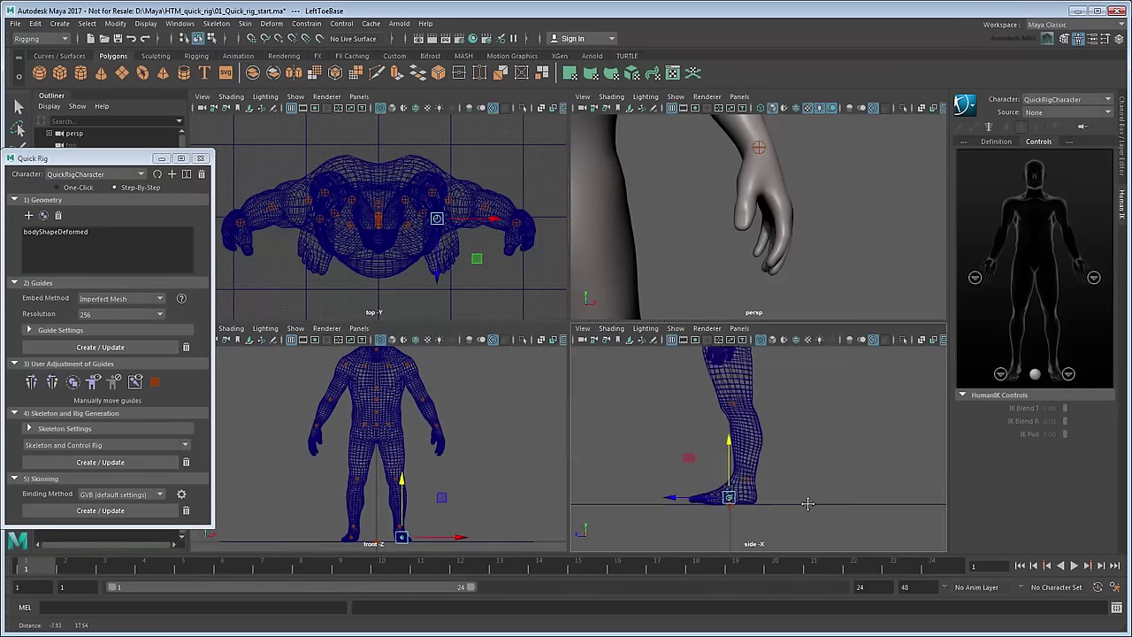
# Generate the skeleton and control rig from the adjusted guides, and bind the mesh with the GVB (default settings) skinning method.
pyautogui.scroll(-3, 780, 500)
pyautogui.click(778, 504)
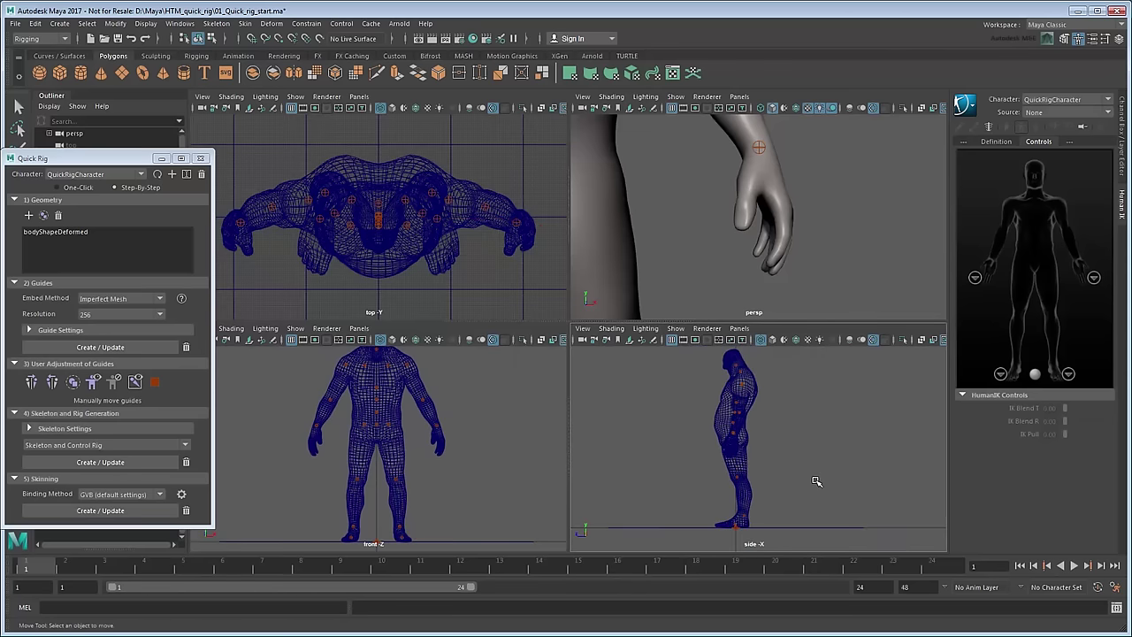
pyautogui.press('space')
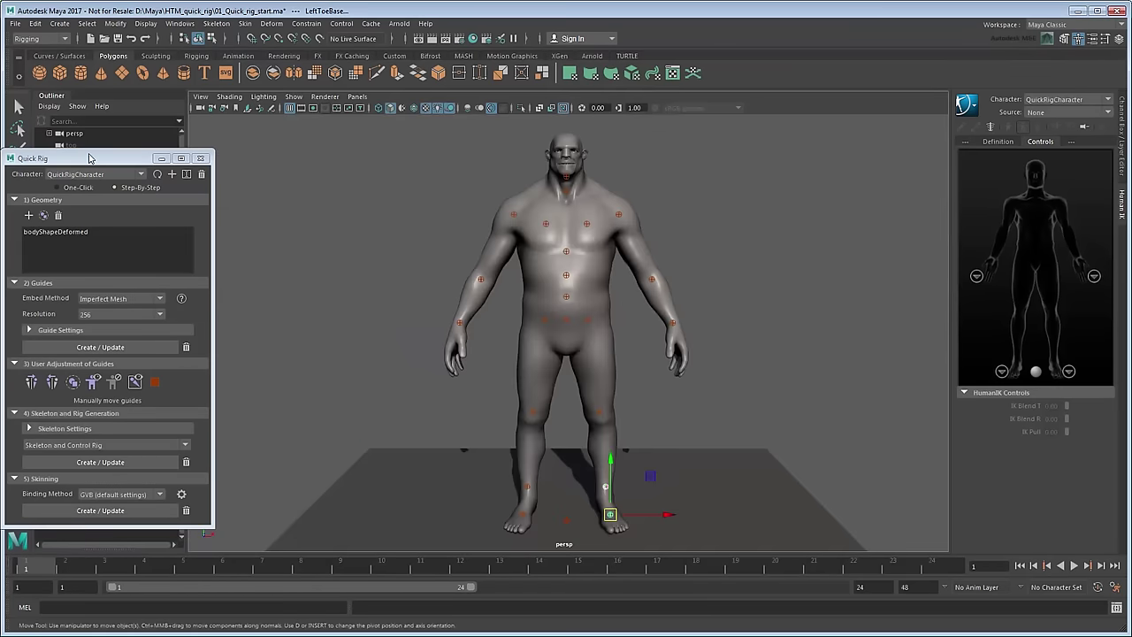
pyautogui.moveTo(93, 160); pyautogui.dragTo(281, 128)
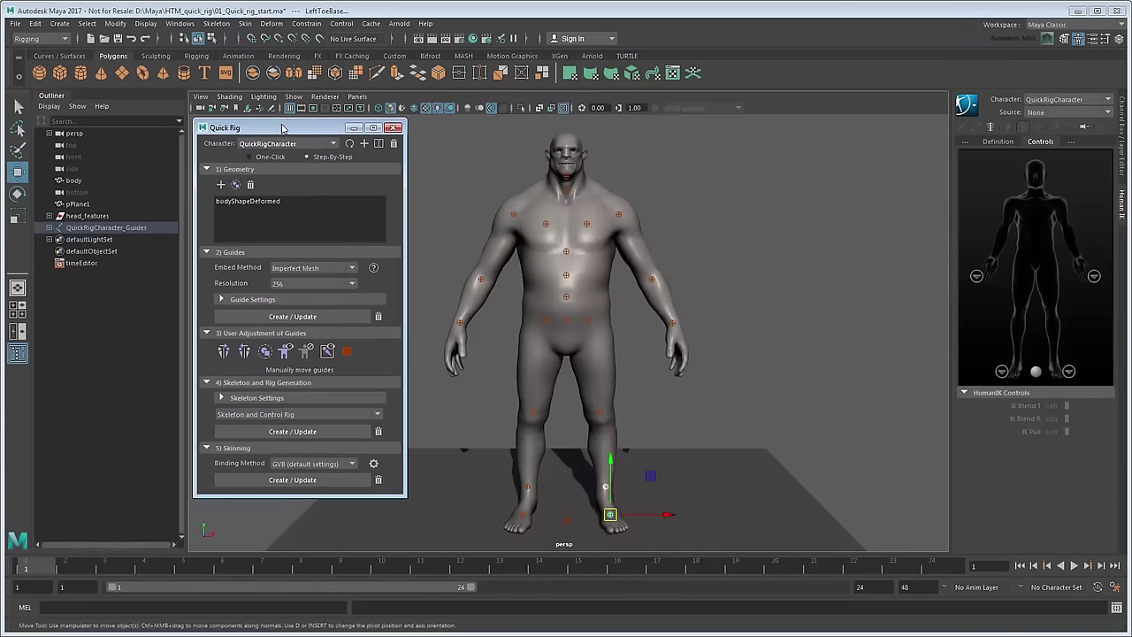
pyautogui.click(359, 397)
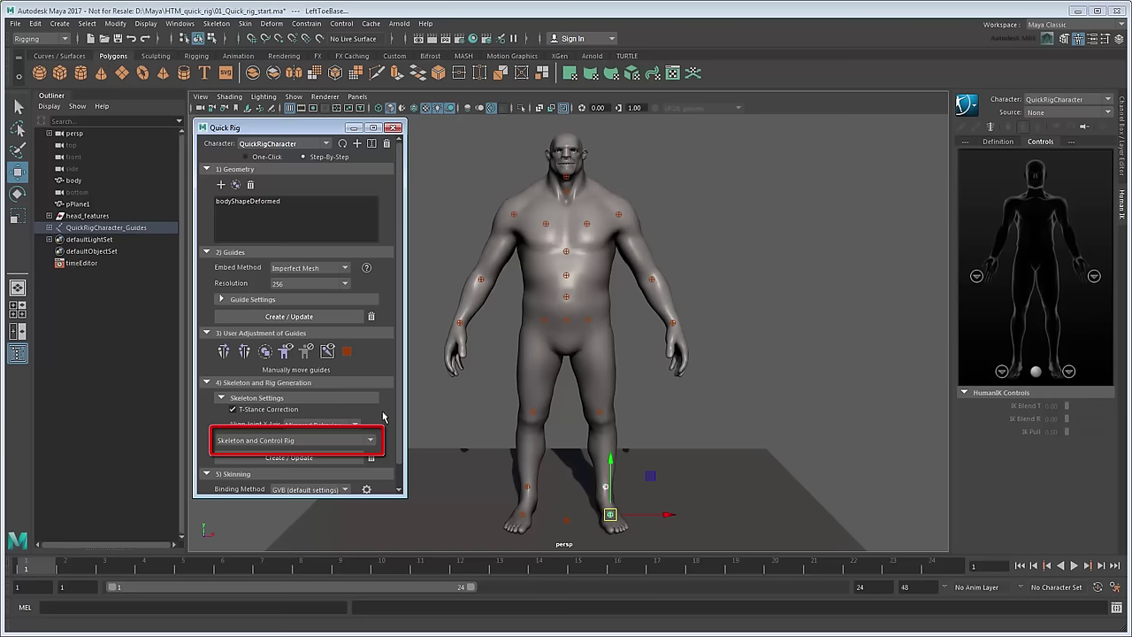
pyautogui.click(342, 458)
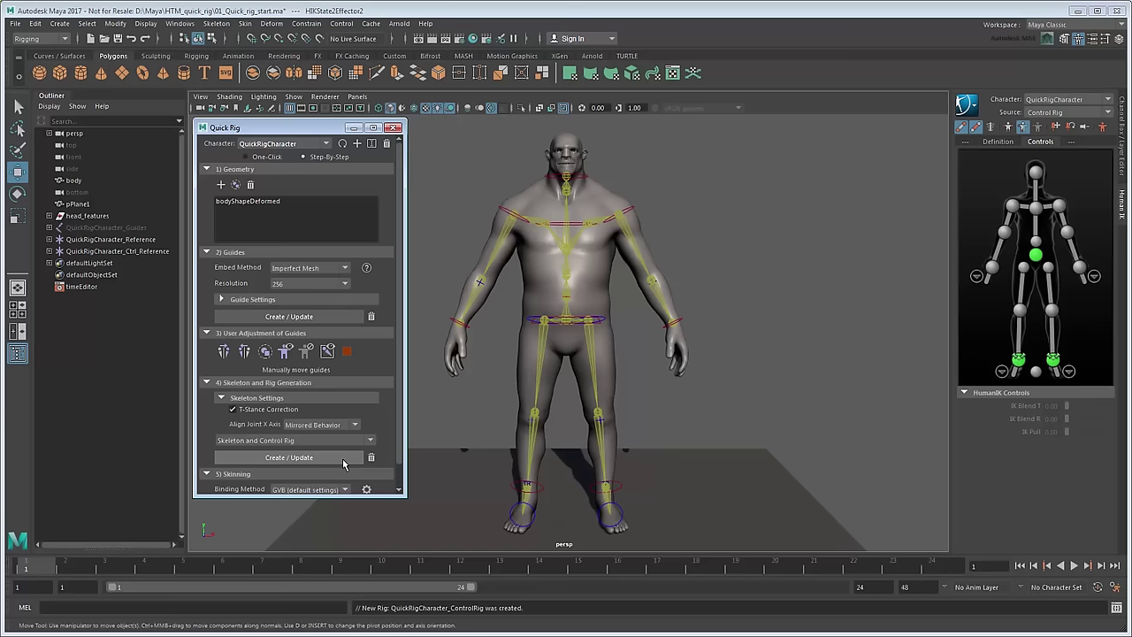
pyautogui.click(400, 475)
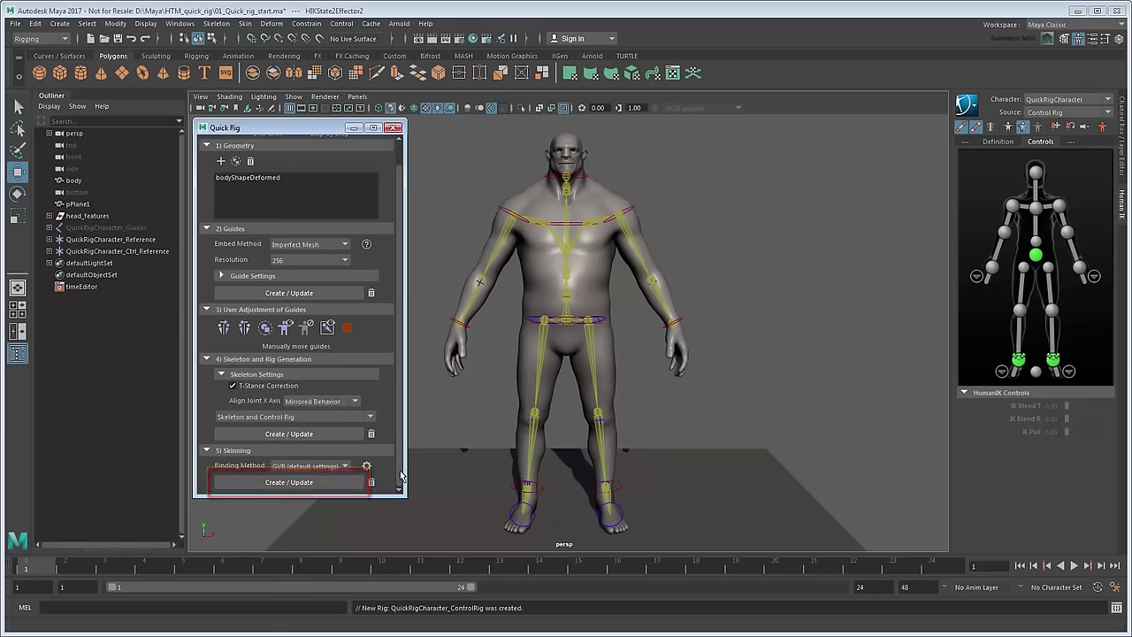
pyautogui.click(349, 486)
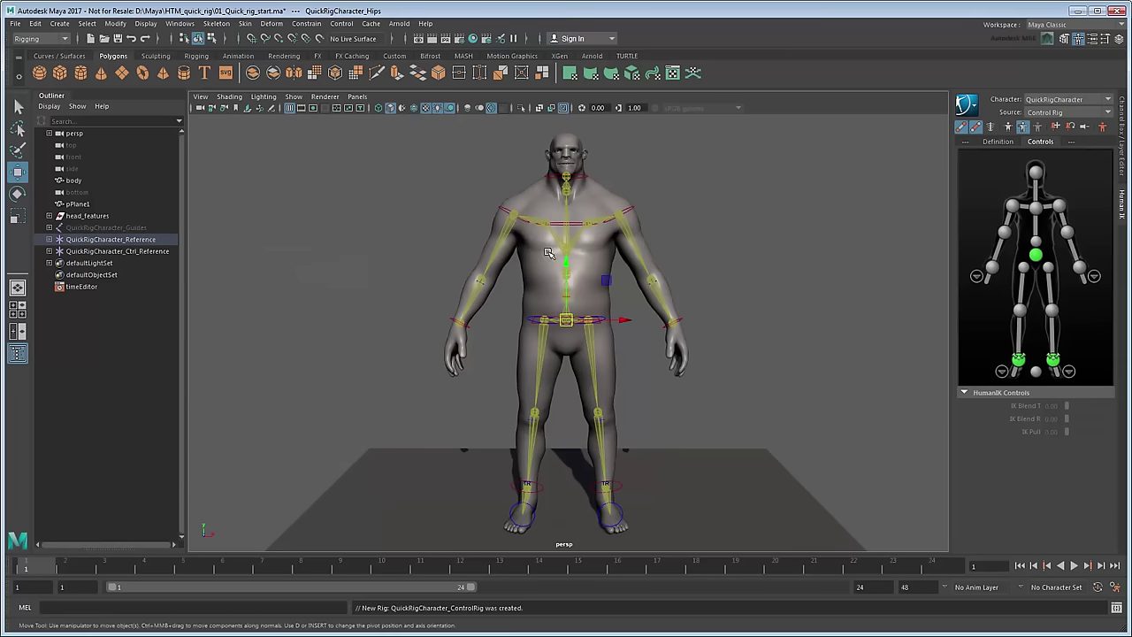
# Raise the left arm in front of the chest with its wrist control and rotate the wrist to test the skinning.
pyautogui.scroll(3, 653, 387)
pyautogui.keyDown('alt'); pyautogui.moveTo(653, 388); pyautogui.dragTo(521, 212); pyautogui.keyUp('alt')
pyautogui.click(699, 386)
pyautogui.press('e')
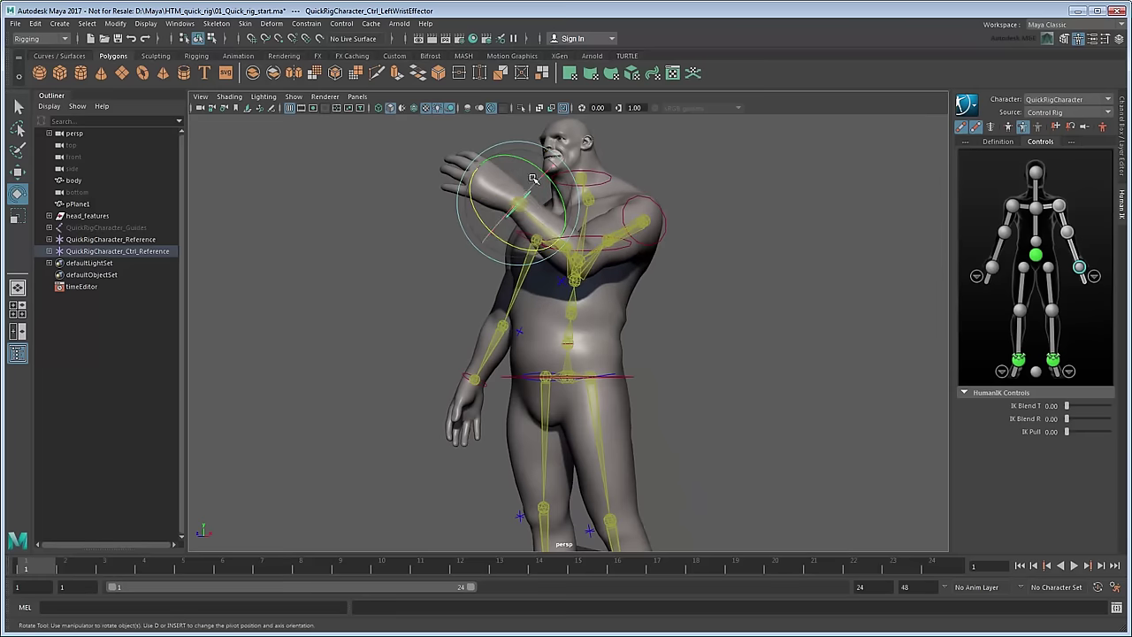
pyautogui.moveTo(514, 173); pyautogui.dragTo(539, 191)
# Check the bent left arm and shoulder deformation from several angles and undo the test pose.
pyautogui.scroll(4, 610, 168)
pyautogui.keyDown('alt'); pyautogui.moveTo(646, 155); pyautogui.dragTo(576, 427, button='middle'); pyautogui.keyUp('alt')
pyautogui.keyDown('alt'); pyautogui.moveTo(576, 427); pyautogui.dragTo(608, 383); pyautogui.keyUp('alt')
pyautogui.click(731, 340)
pyautogui.scroll(-5, 608, 386)
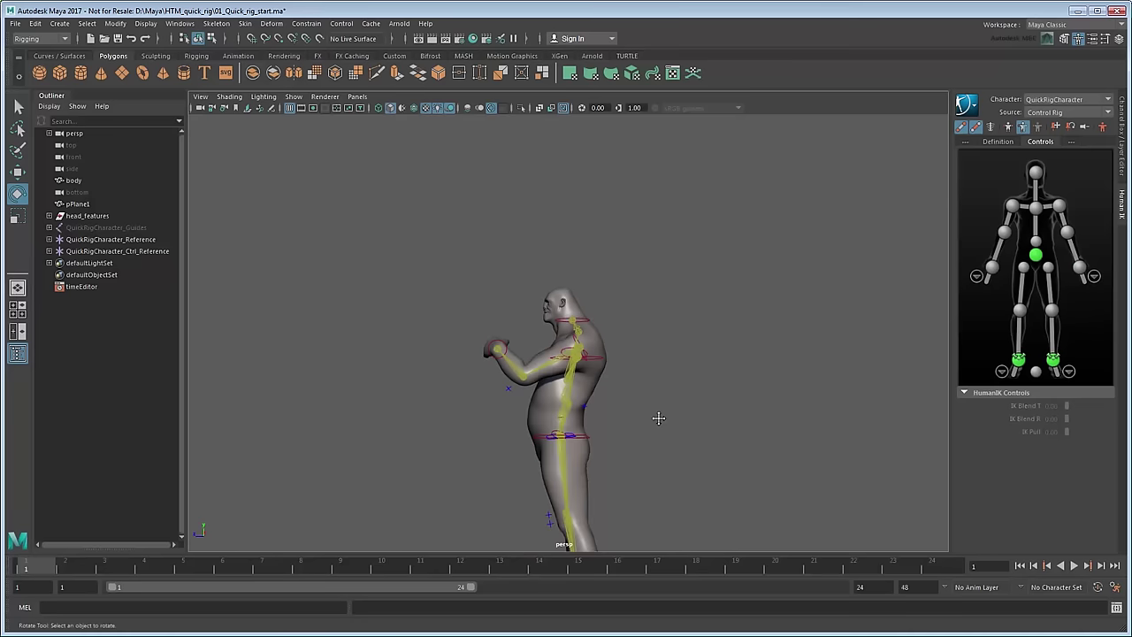
pyautogui.keyDown('alt'); pyautogui.moveTo(652, 406); pyautogui.dragTo(611, 321, button='middle'); pyautogui.keyUp('alt')
pyautogui.keyDown('alt'); pyautogui.moveTo(611, 321); pyautogui.dragTo(700, 326); pyautogui.keyUp('alt')
pyautogui.hotkey('ctrl', 'z')
pyautogui.press('q')
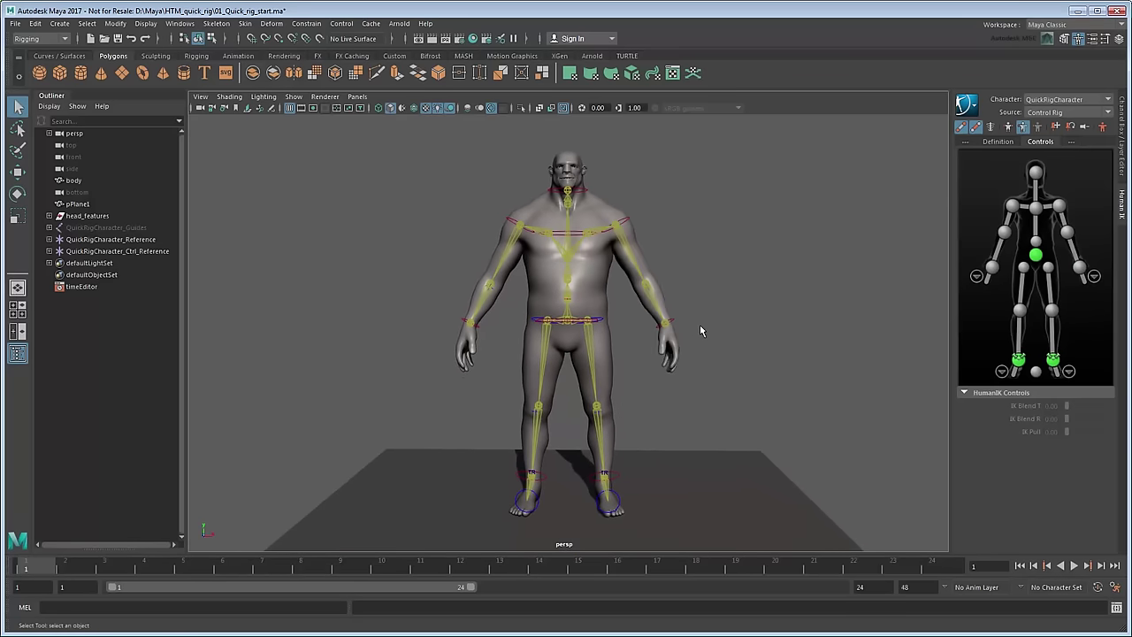
# Rotate the head control sideways to test whether the eyes, teeth and piercings follow, and undo the rotation.
pyautogui.scroll(3, 700, 324)
pyautogui.keyDown('alt'); pyautogui.moveTo(682, 233); pyautogui.dragTo(687, 409, button='middle'); pyautogui.keyUp('alt')
pyautogui.scroll(5, 687, 409)
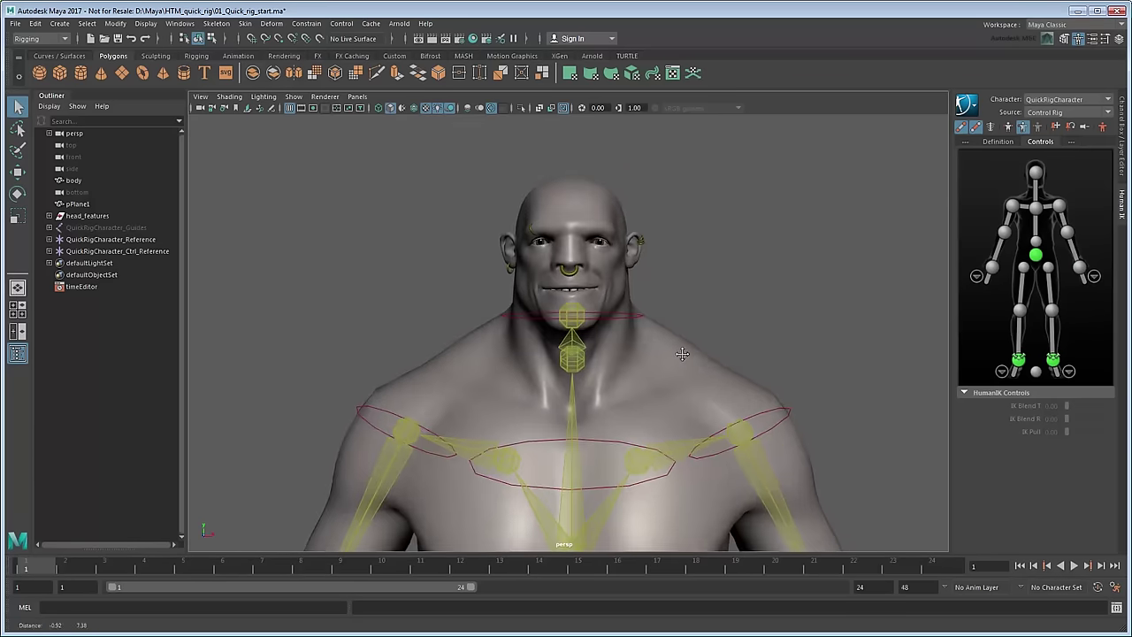
pyautogui.click(657, 340)
pyautogui.press('e')
pyautogui.moveTo(580, 343); pyautogui.dragTo(619, 341)
pyautogui.hotkey('ctrl', 'z')
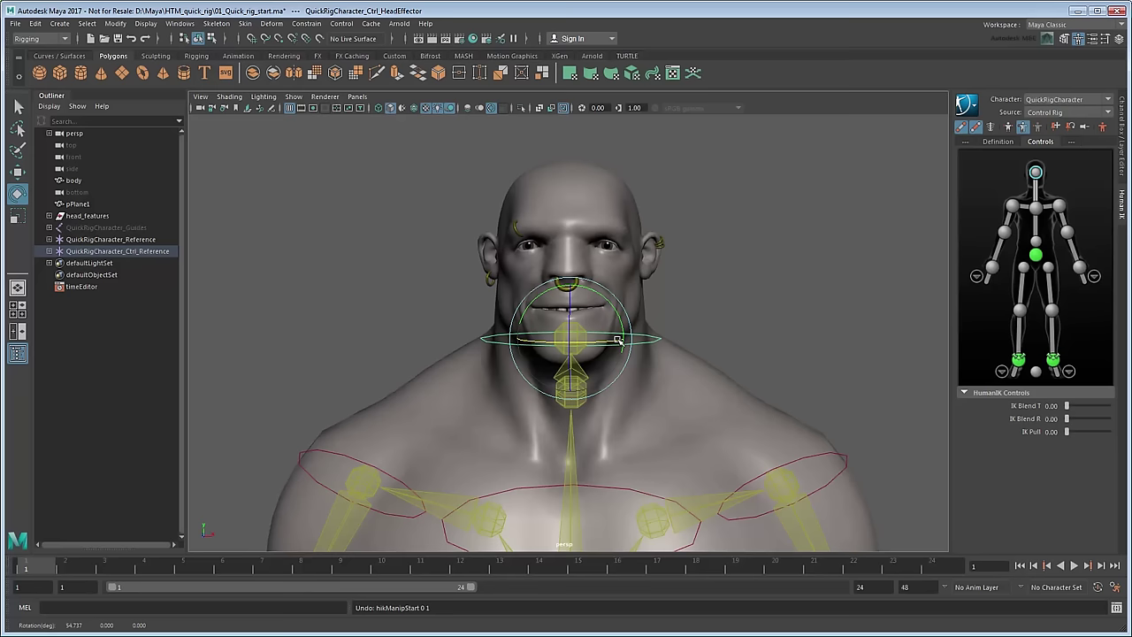
pyautogui.press('q')
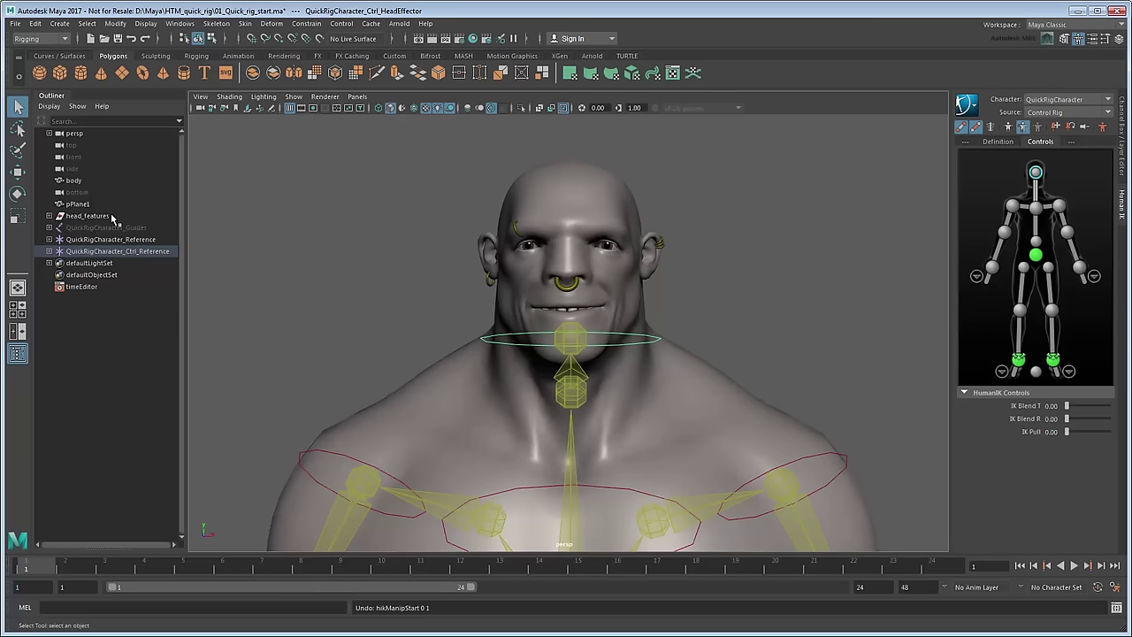
# Snap the pivot of the head_features group onto the head joint of the skeleton.
pyautogui.click(112, 217)
pyautogui.scroll(-5, 720, 410)
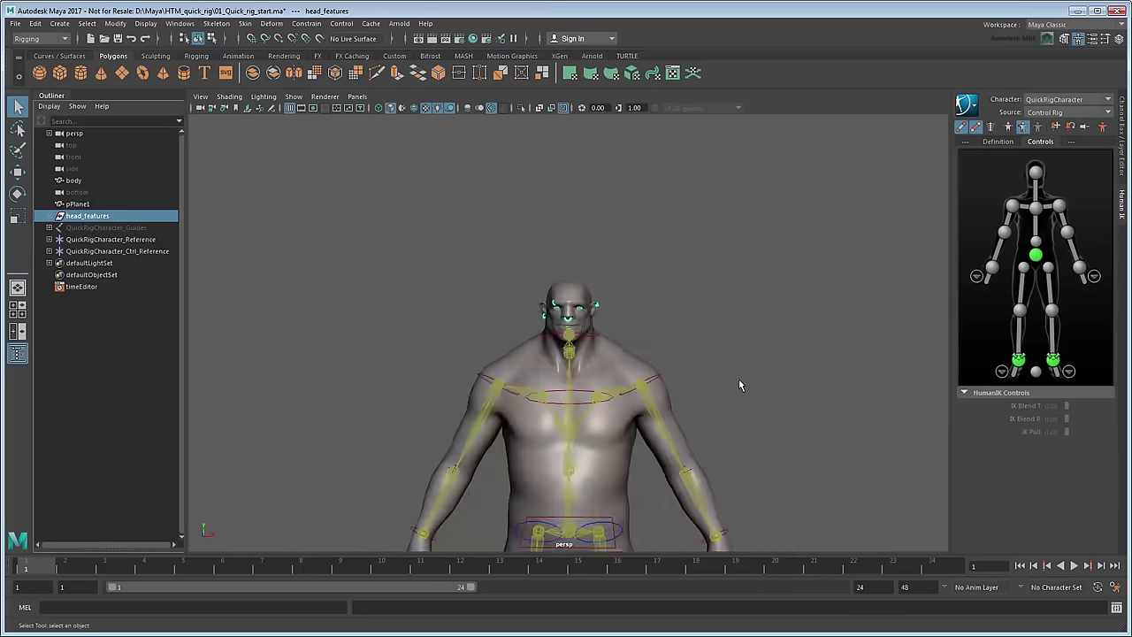
pyautogui.keyDown('alt'); pyautogui.moveTo(720, 409); pyautogui.dragTo(675, 190, button='middle'); pyautogui.keyUp('alt')
pyautogui.scroll(-3, 675, 189)
pyautogui.keyDown('alt'); pyautogui.moveTo(672, 245); pyautogui.dragTo(667, 276, button='middle'); pyautogui.keyUp('alt')
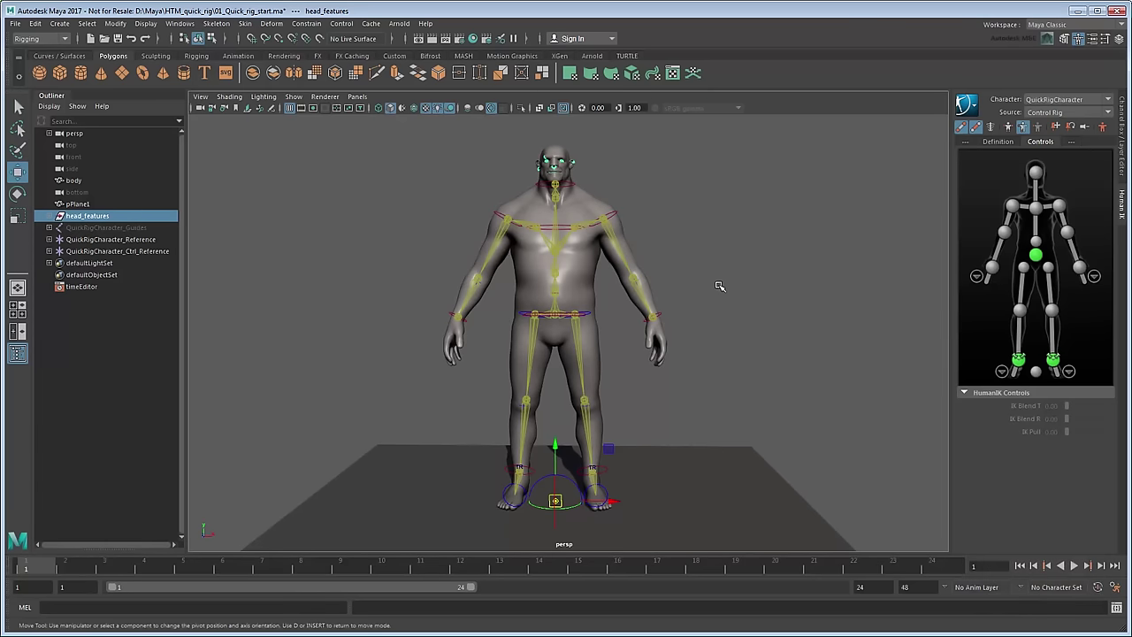
pyautogui.scroll(5, 654, 180)
pyautogui.scroll(3, 655, 181)
pyautogui.keyDown('alt'); pyautogui.moveTo(655, 180); pyautogui.dragTo(677, 324, button='middle'); pyautogui.keyUp('alt')
pyautogui.keyDown('alt'); pyautogui.moveTo(678, 323); pyautogui.dragTo(713, 428); pyautogui.keyUp('alt')
pyautogui.scroll(4, 708, 411)
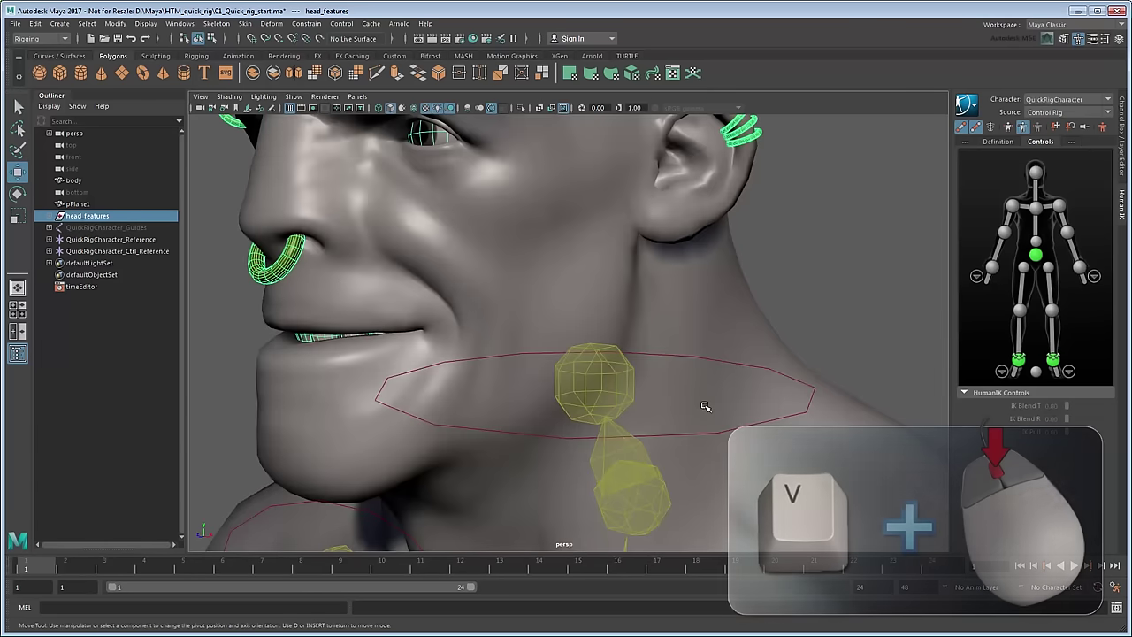
pyautogui.press('v')
pyautogui.moveTo(617, 396); pyautogui.dragTo(600, 384, button='middle')
pyautogui.moveTo(601, 385); pyautogui.dragTo(595, 383)
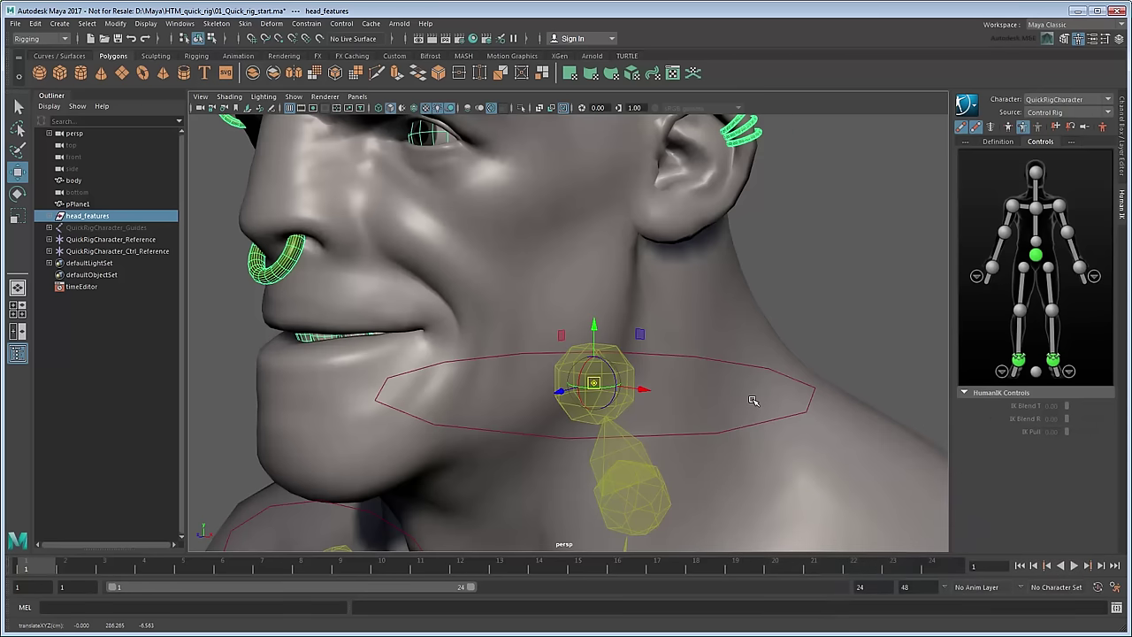
pyautogui.press('Insert')
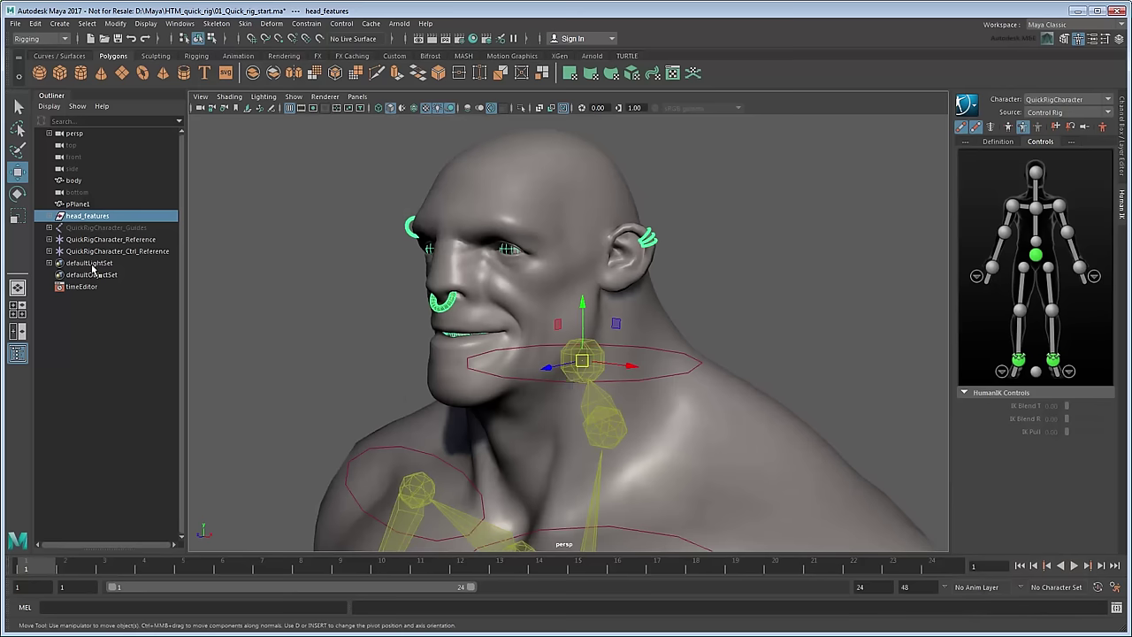
# Expand the QuickRigCharacter_Reference hierarchy through the spine and neck to the head joint, widening the Outliner to read the names.
pyautogui.click(50, 239)
pyautogui.click(62, 287)
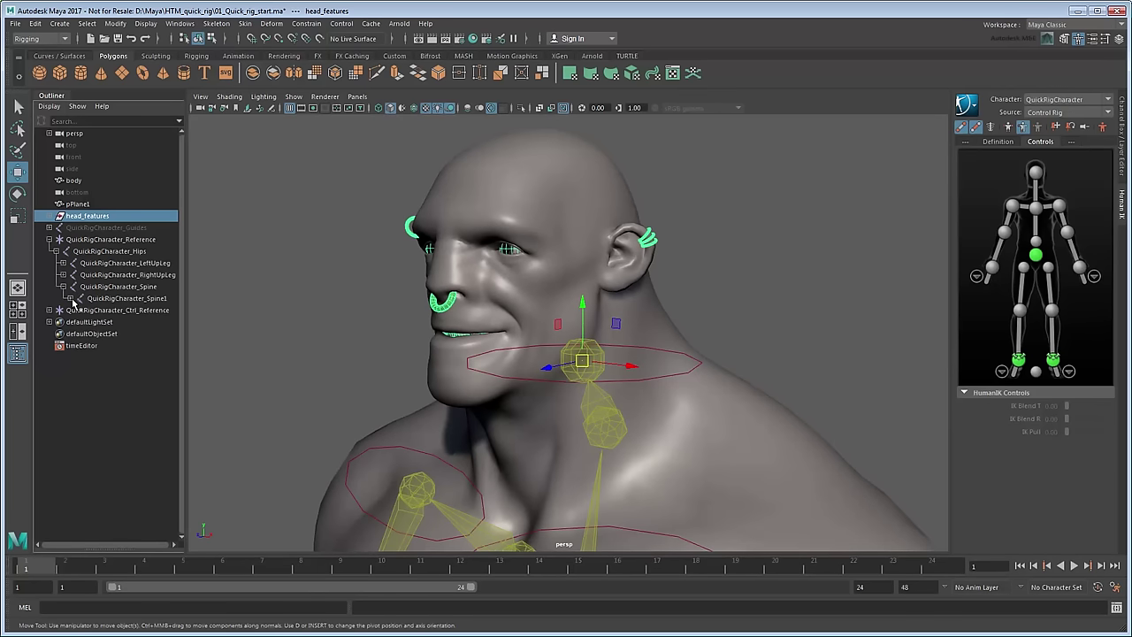
pyautogui.click(69, 298)
pyautogui.click(76, 309)
pyautogui.click(83, 345)
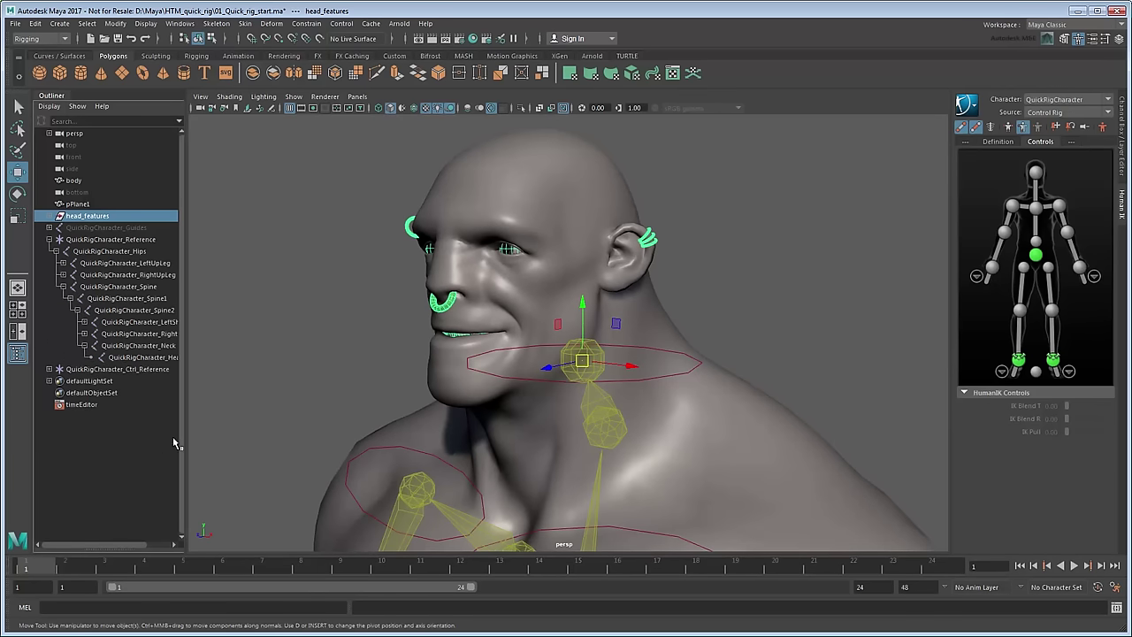
pyautogui.moveTo(185, 442); pyautogui.dragTo(221, 411)
# Parent-constrain the head_features group to the QuickRigCharacter_Head joint.
pyautogui.click(177, 358)
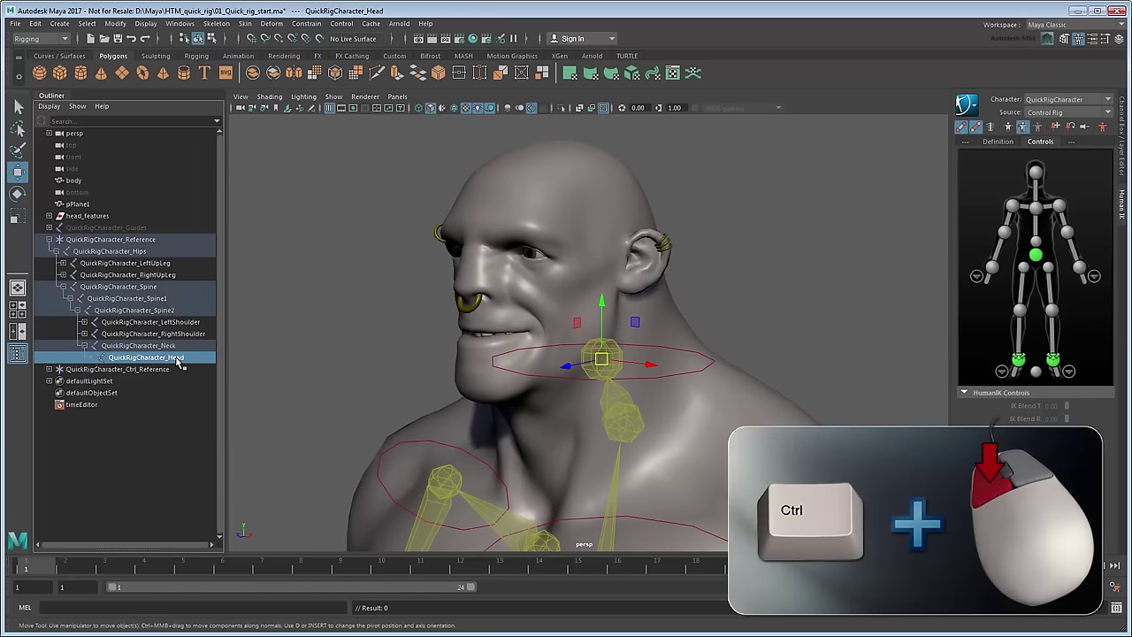
pyautogui.keyDown('ctrl'); pyautogui.click(110, 217); pyautogui.keyUp('ctrl')
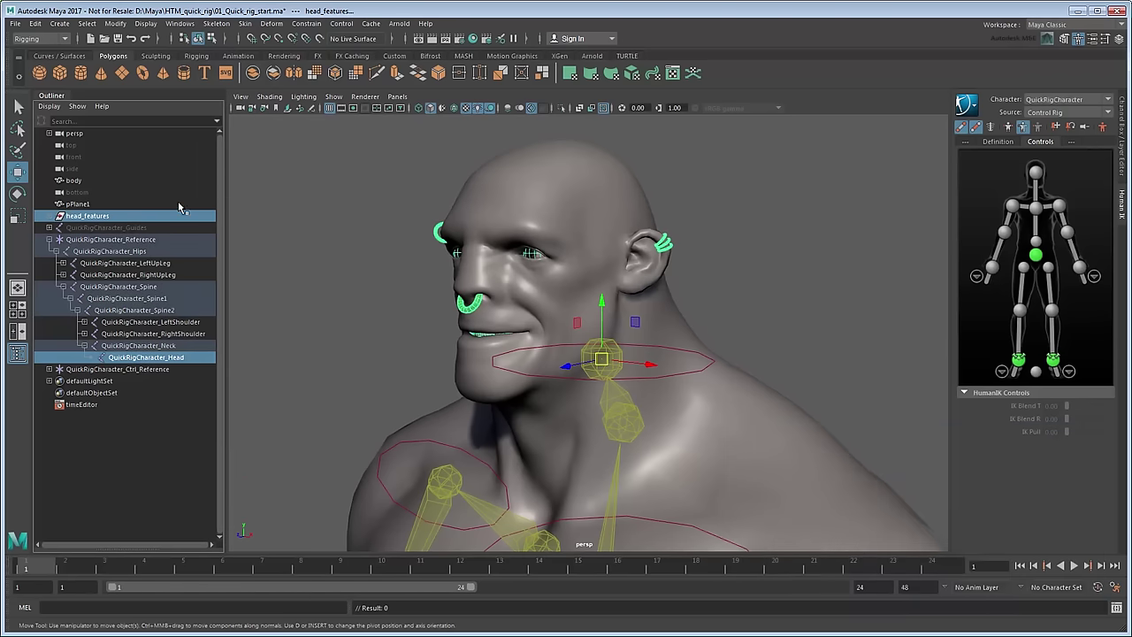
pyautogui.click(306, 23)
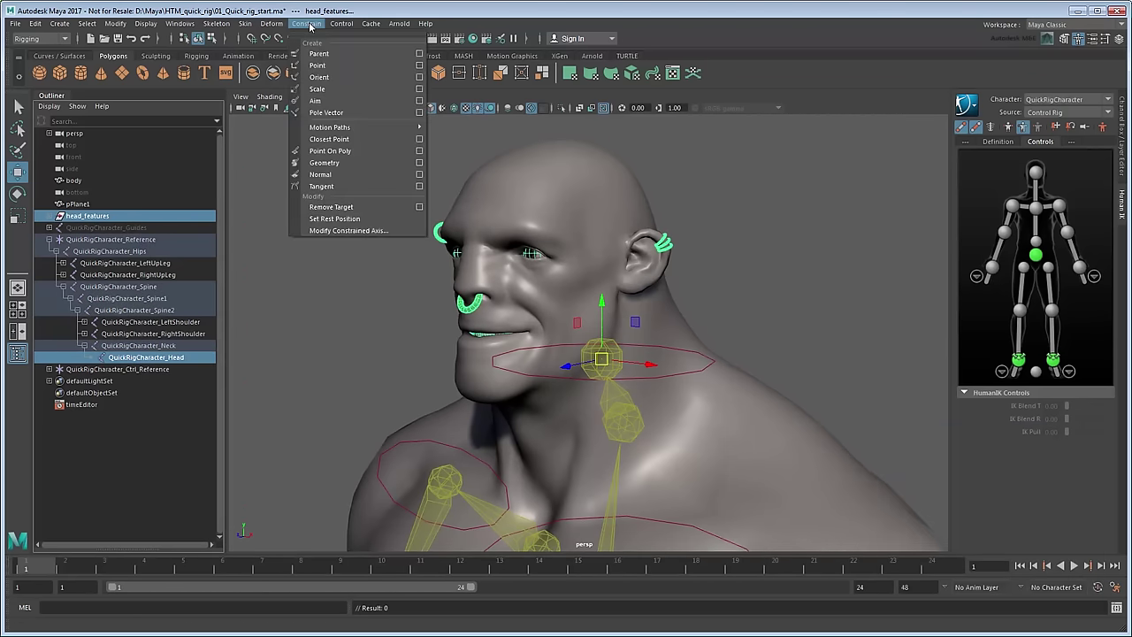
pyautogui.click(373, 58)
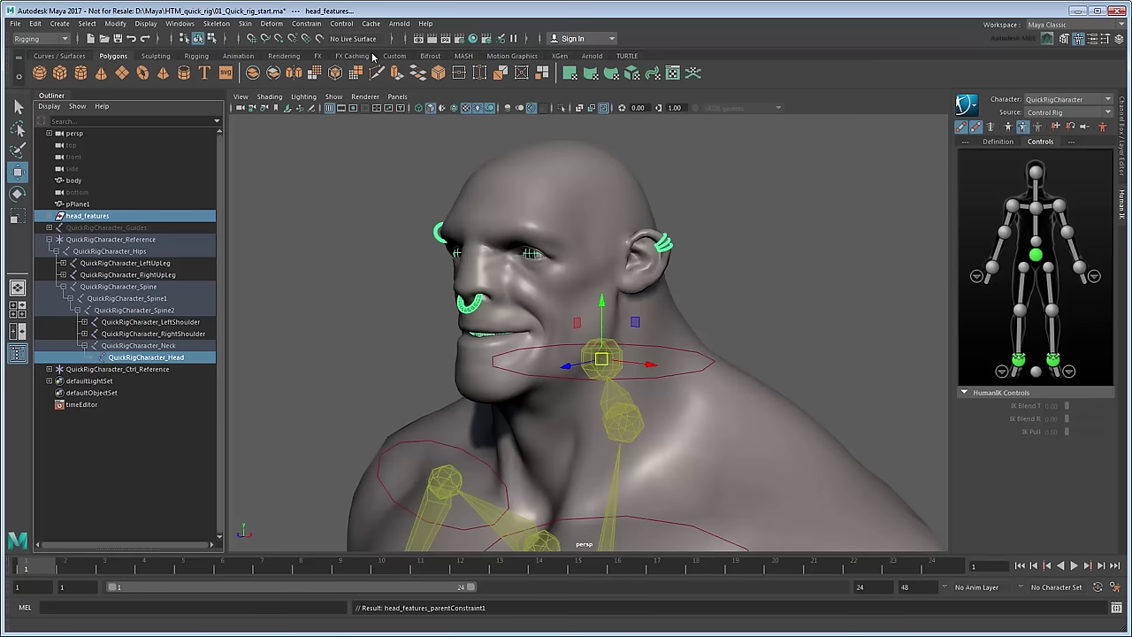
# Rotate the head control to test how the constrained head features follow the head mesh, and undo the rotation.
pyautogui.click(377, 168)
pyautogui.click(704, 373)
pyautogui.press('e')
pyautogui.moveTo(590, 366); pyautogui.dragTo(630, 371)
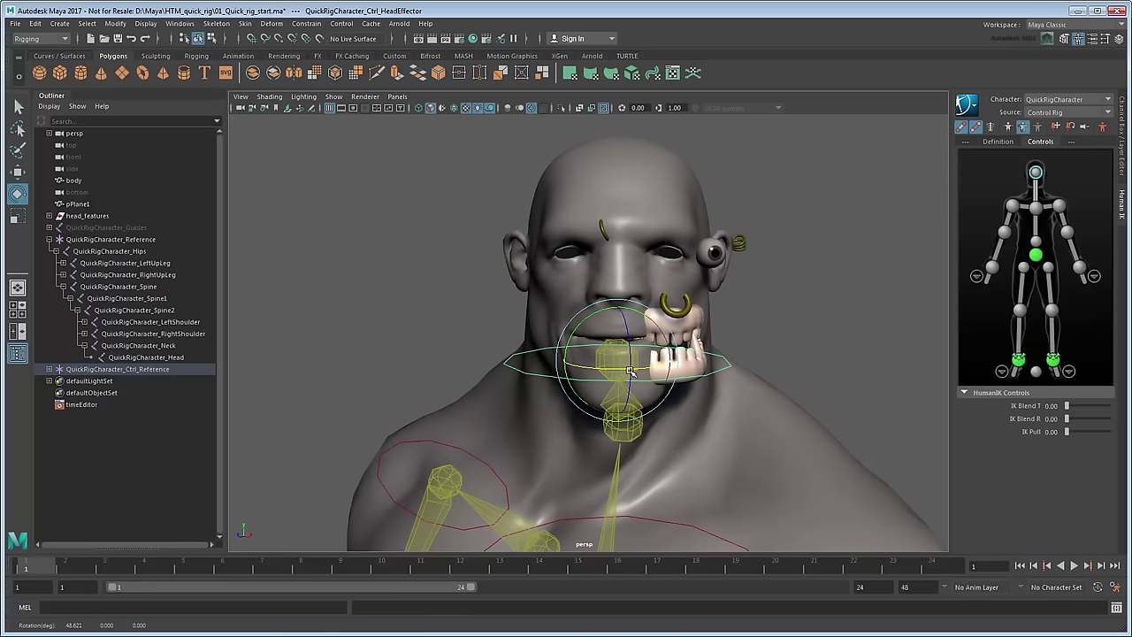
pyautogui.press('q')
pyautogui.hotkey('ctrl', 'z')
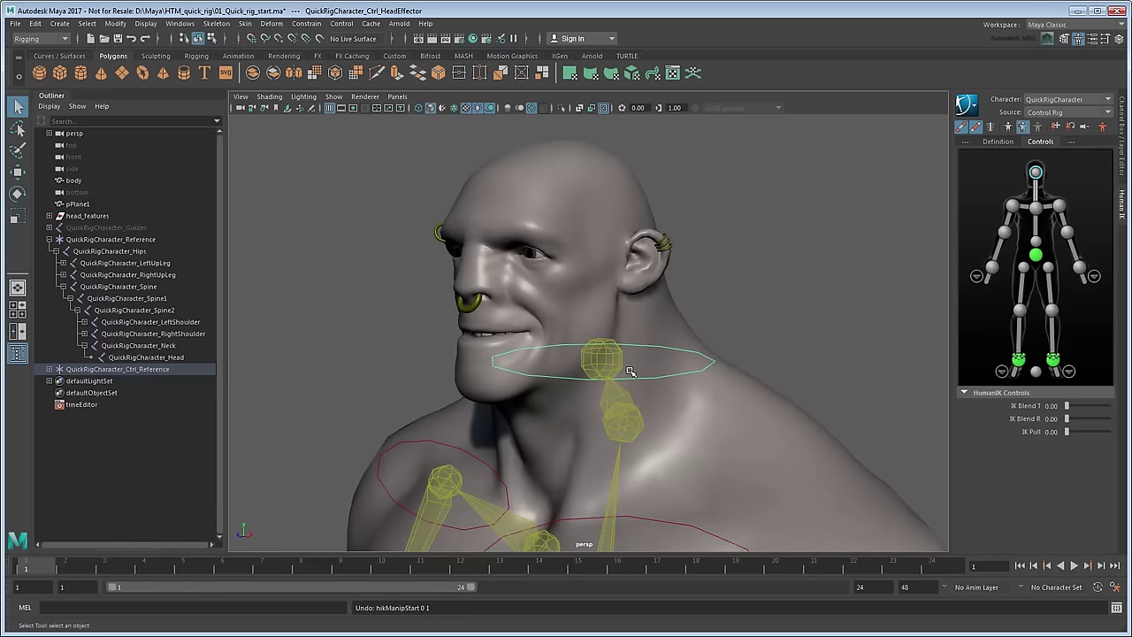
# Open the Paint Skin Weights tool settings for the body mesh and choose QuickRigCharacter_Head as the influence.
pyautogui.click(556, 265)
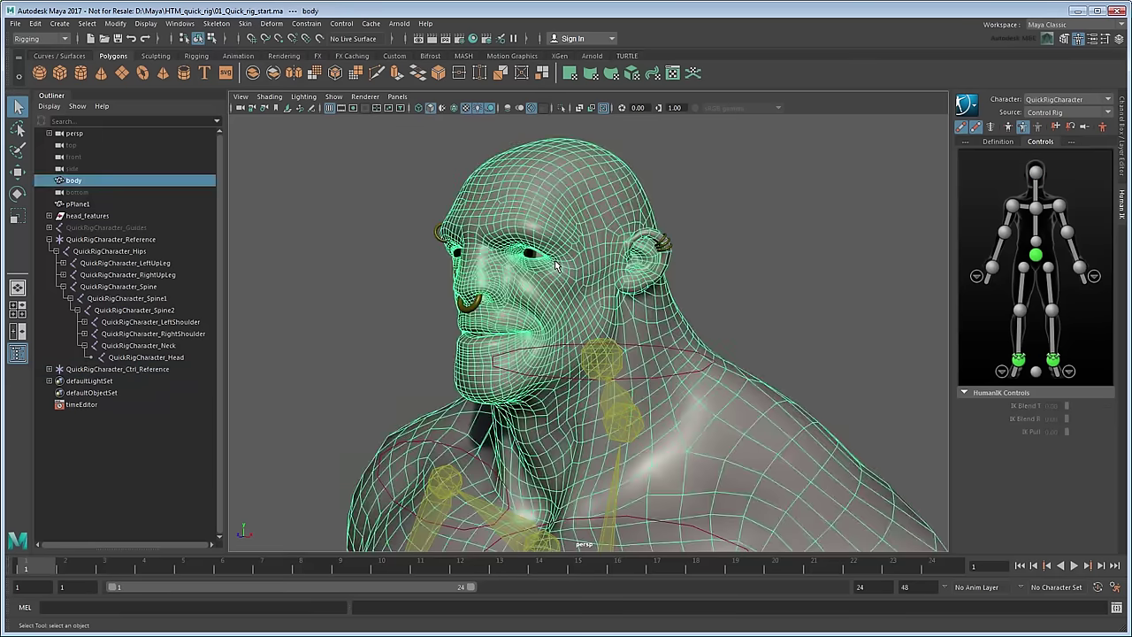
pyautogui.click(243, 24)
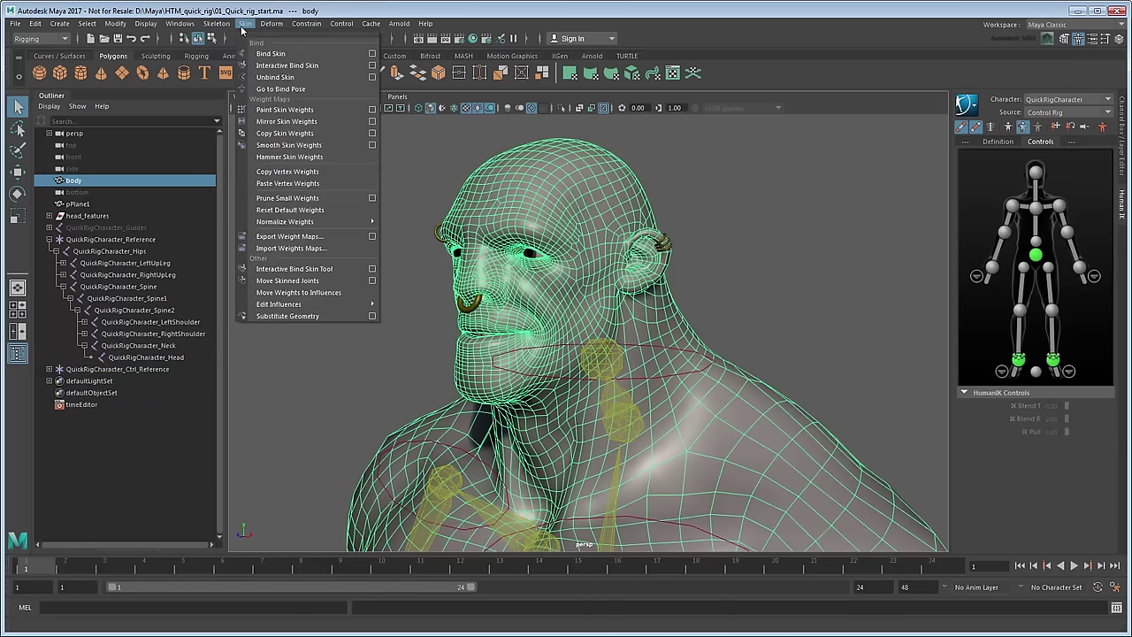
pyautogui.click(373, 110)
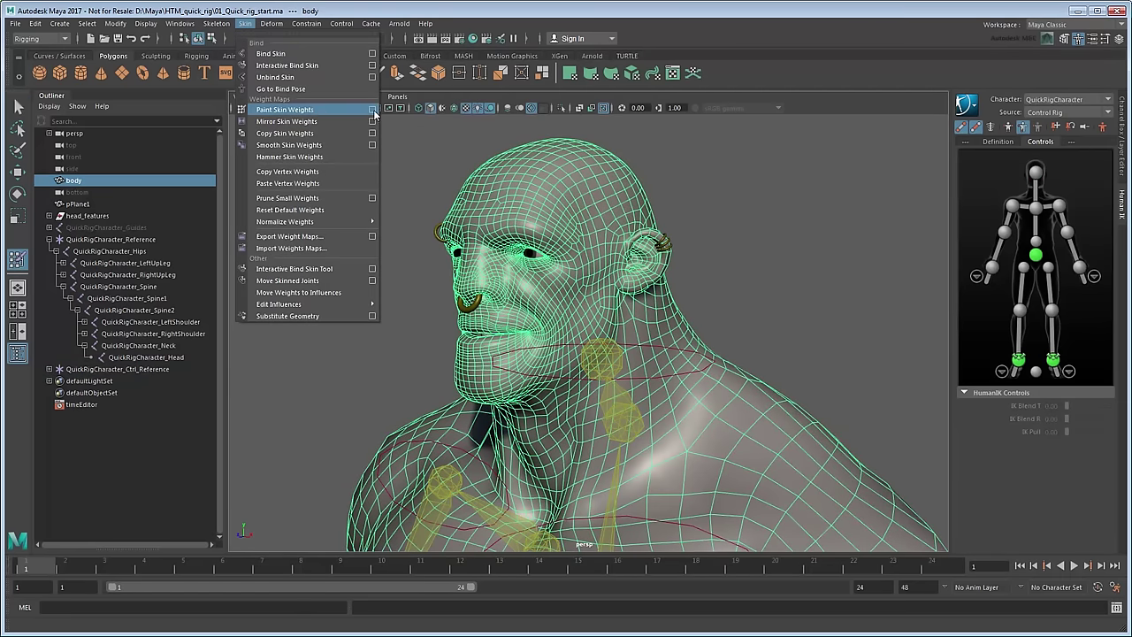
pyautogui.click(372, 109)
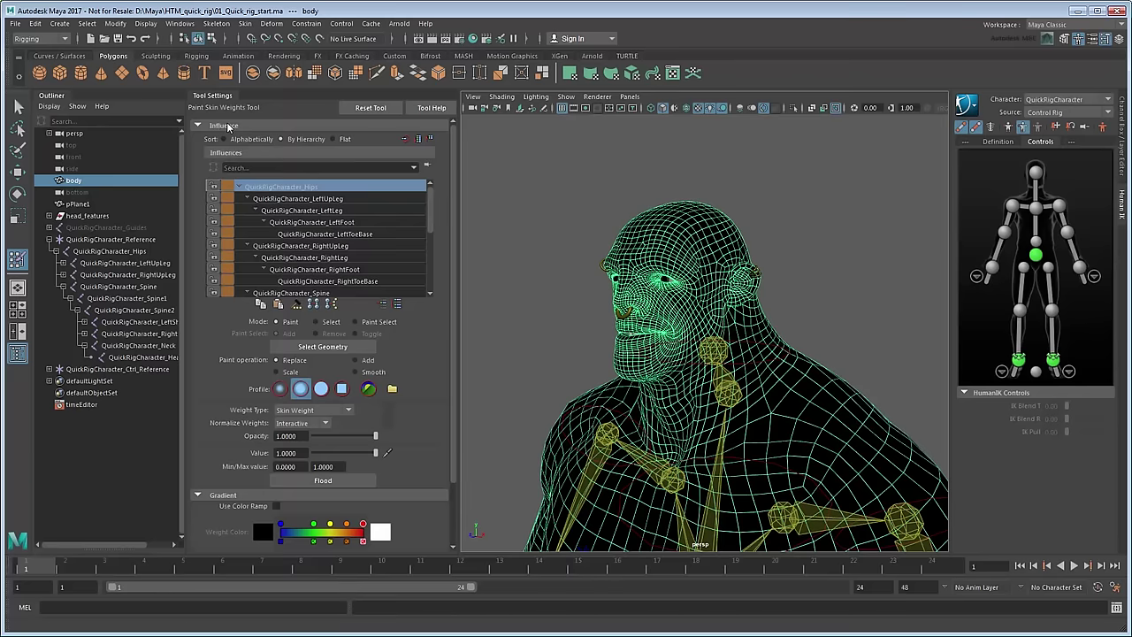
pyautogui.moveTo(432, 207); pyautogui.dragTo(433, 264)
pyautogui.click(369, 247)
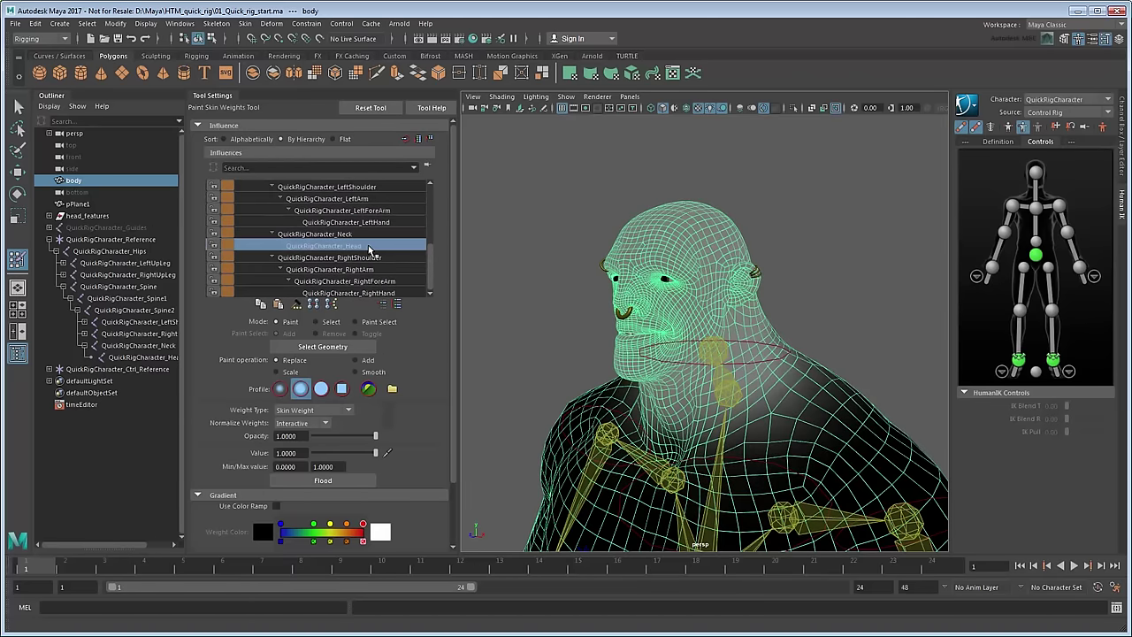
# Paint full head-joint weight over the face, skull, ears and jaw, using Replace with opacity and value at 1.0000.
pyautogui.scroll(5, 562, 247)
pyautogui.keyDown('alt'); pyautogui.moveTo(562, 234); pyautogui.dragTo(561, 271, button='middle'); pyautogui.keyUp('alt')
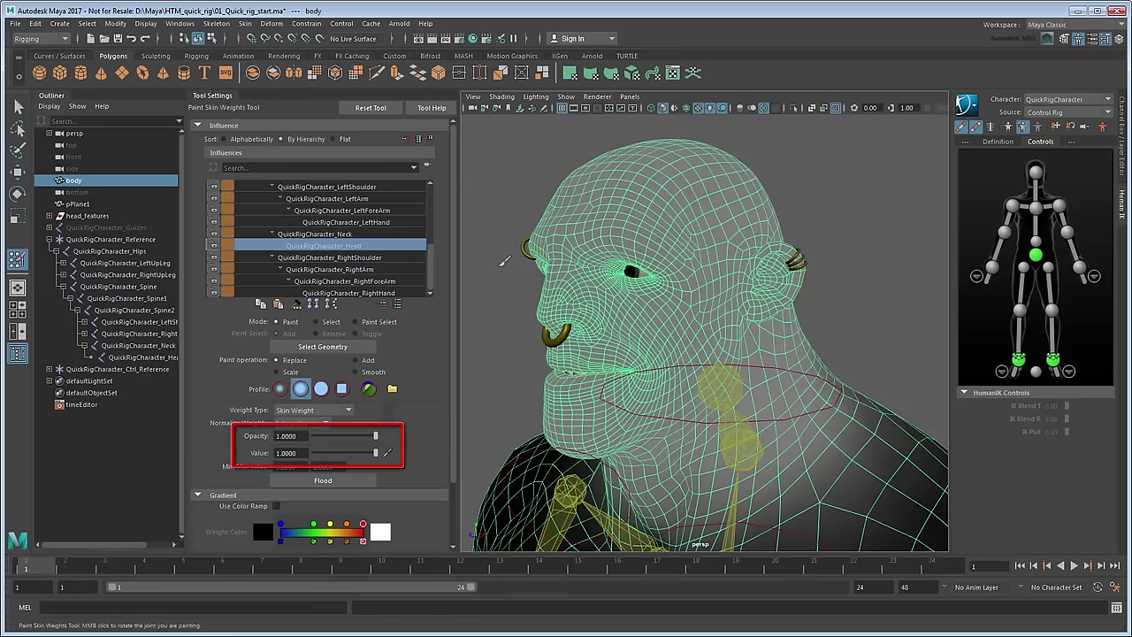
pyautogui.moveTo(663, 197)
pyautogui.mouseDown()
pyautogui.moveTo(695, 283)
pyautogui.moveTo(768, 301)
pyautogui.moveTo(566, 354)
pyautogui.moveTo(601, 186)
pyautogui.moveTo(708, 203)
pyautogui.moveTo(782, 264)
pyautogui.moveTo(655, 155)
pyautogui.moveTo(607, 203)
pyautogui.mouseUp()
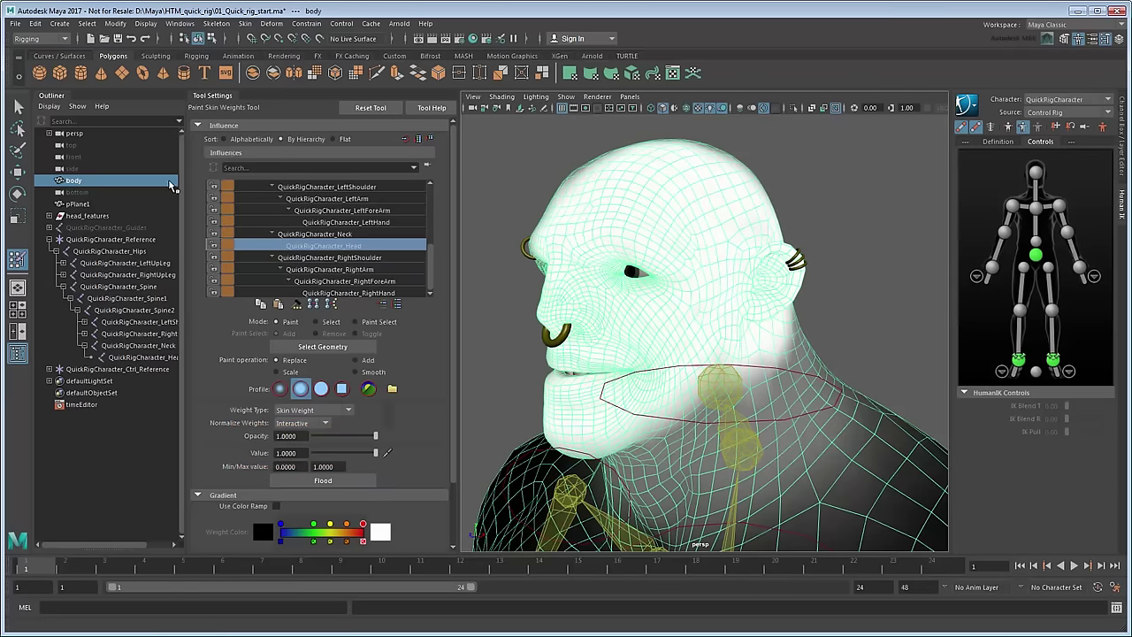
# Hide the head_features group and reselect the body mesh to continue weight painting around the mouth.
pyautogui.click(81, 216)
pyautogui.hotkey('ctrl', 'h')
pyautogui.click(77, 183)
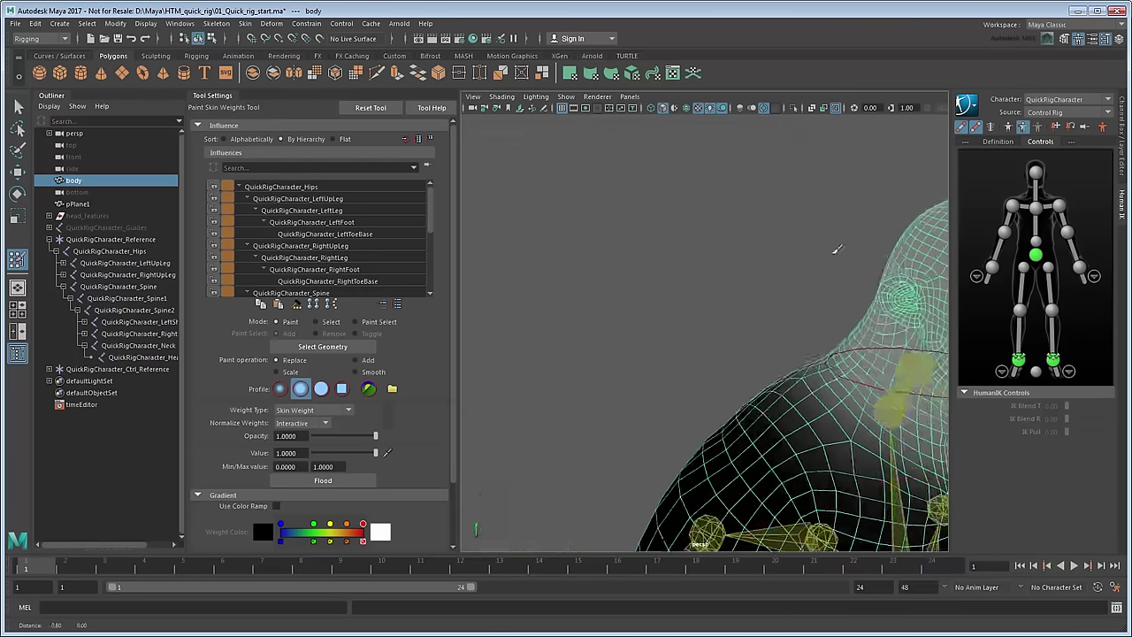
pyautogui.moveTo(837, 250)
pyautogui.keyDown('alt'); pyautogui.mouseDown()
pyautogui.moveTo(614, 124)
pyautogui.moveTo(657, 175)
pyautogui.moveTo(598, 200)
pyautogui.moveTo(691, 385)
pyautogui.moveTo(715, 306)
pyautogui.moveTo(841, 295)
pyautogui.moveTo(799, 372)
pyautogui.moveTo(678, 400)
pyautogui.moveTo(680, 268)
pyautogui.moveTo(763, 230)
pyautogui.moveTo(623, 298)
pyautogui.mouseUp(); pyautogui.keyUp('alt')
pyautogui.scroll(2, 678, 400)
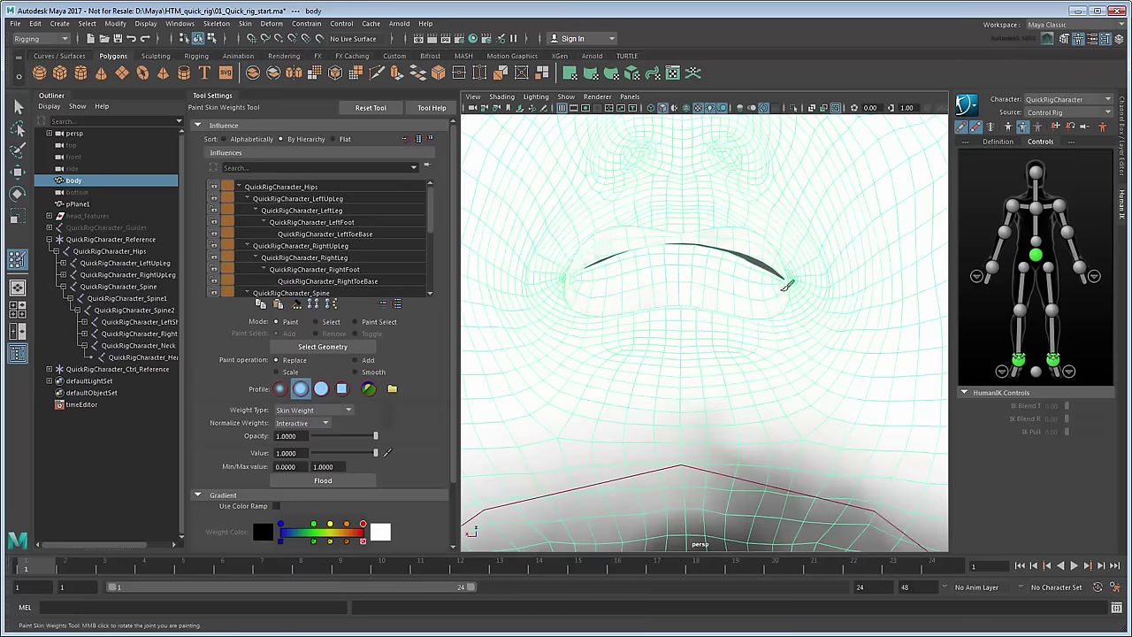
# Finish painting full head-joint weight around the mouth, and smooth the head weights with the Smooth operation at opacity 1.0000.
pyautogui.scroll(3, 751, 260)
pyautogui.scroll(-3, 751, 260)
pyautogui.keyDown('alt'); pyautogui.moveTo(735, 267); pyautogui.dragTo(768, 377, button='middle'); pyautogui.keyUp('alt')
pyautogui.moveTo(549, 220); pyautogui.dragTo(500, 181)
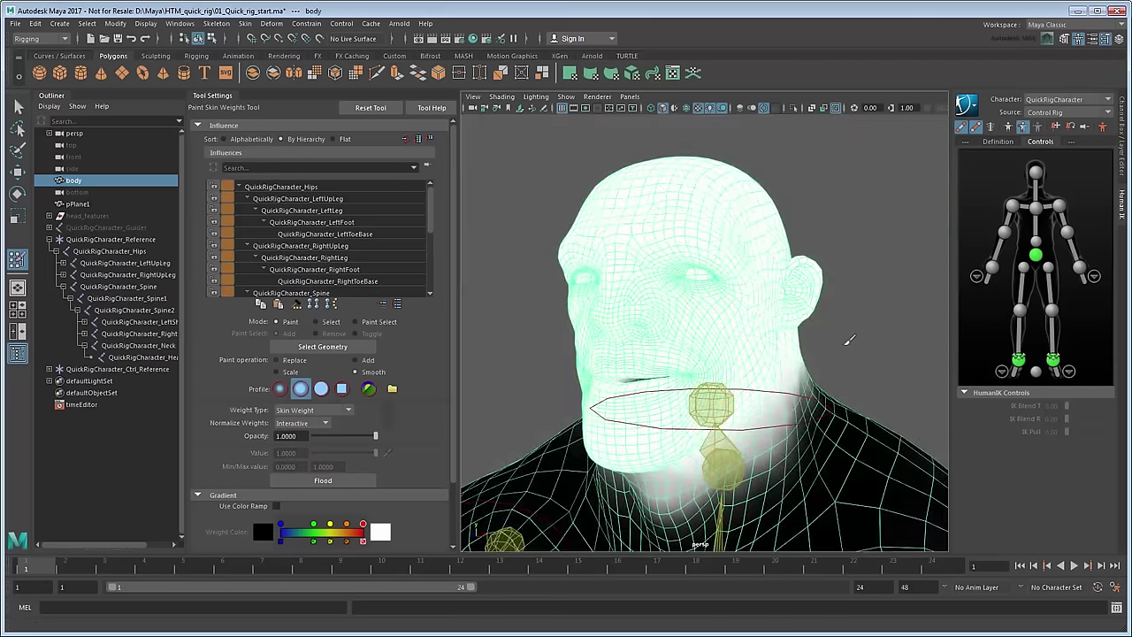
pyautogui.keyDown('alt'); pyautogui.moveTo(849, 339); pyautogui.dragTo(575, 346); pyautogui.keyUp('alt')
# Leave weight painting and unhide the head_features group.
pyautogui.press('q')
pyautogui.click(89, 216)
pyautogui.hotkey('shift', 'h')
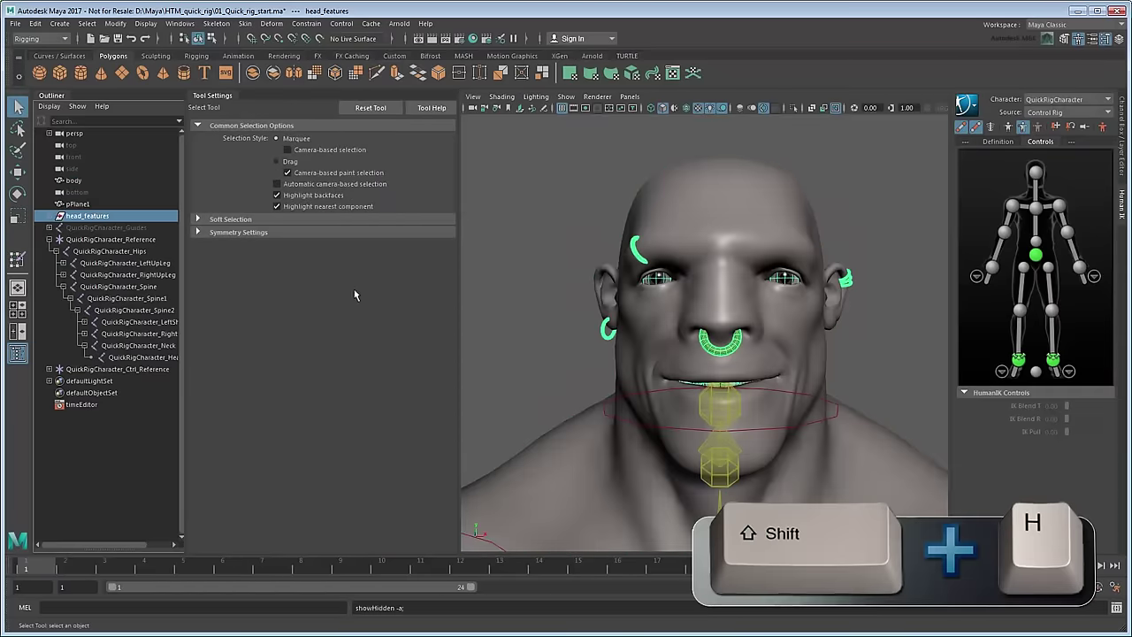
# Rotate the head control to test how the face mesh and head features follow the head joint.
pyautogui.click(810, 425)
pyautogui.press('e')
pyautogui.moveTo(686, 410); pyautogui.dragTo(653, 416)
pyautogui.click(870, 337)
pyautogui.keyDown('alt'); pyautogui.moveTo(870, 337); pyautogui.dragTo(635, 361); pyautogui.keyUp('alt')
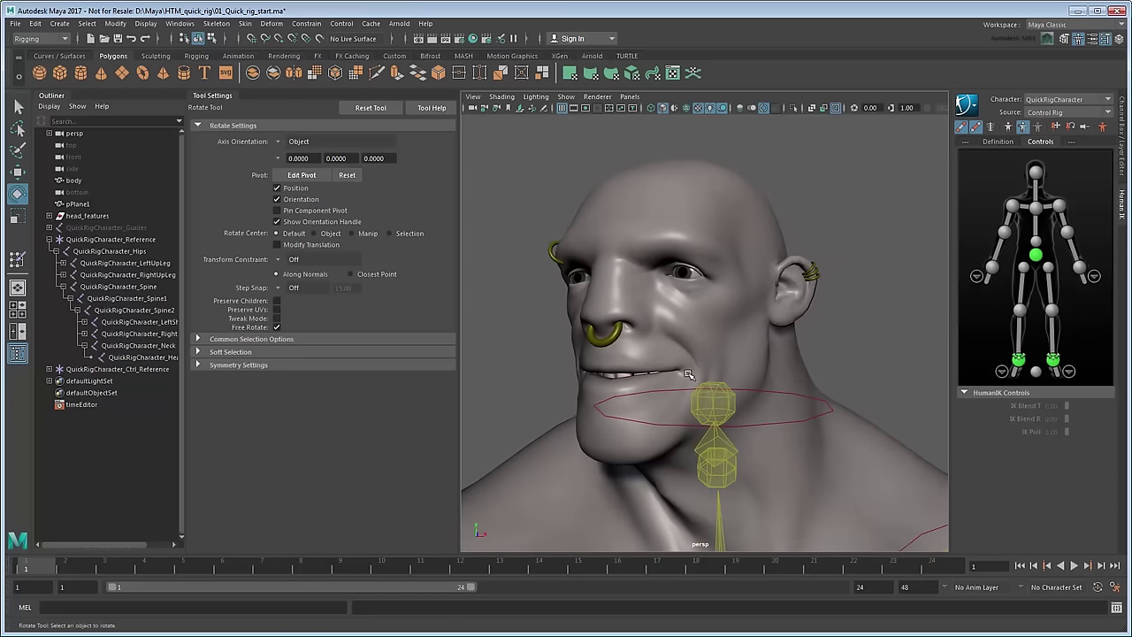
# Return to Paint Skin Weights on the body mesh and lock the weights of the QuickRigCharacter_Head influence.
pyautogui.press('q')
pyautogui.click(718, 355)
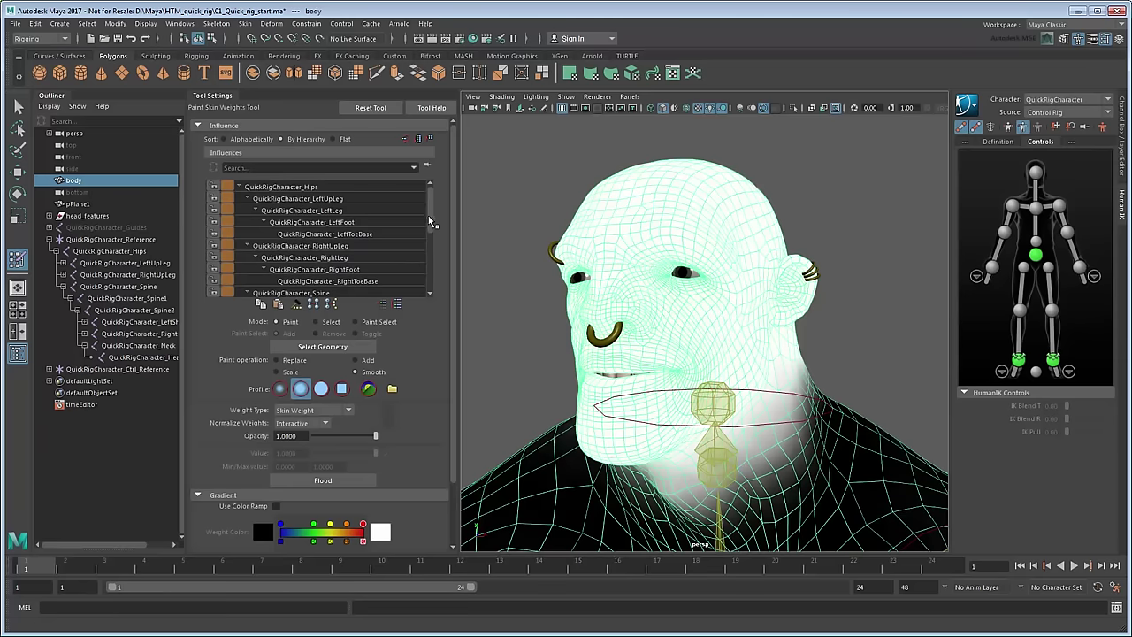
pyautogui.moveTo(432, 221); pyautogui.dragTo(432, 279)
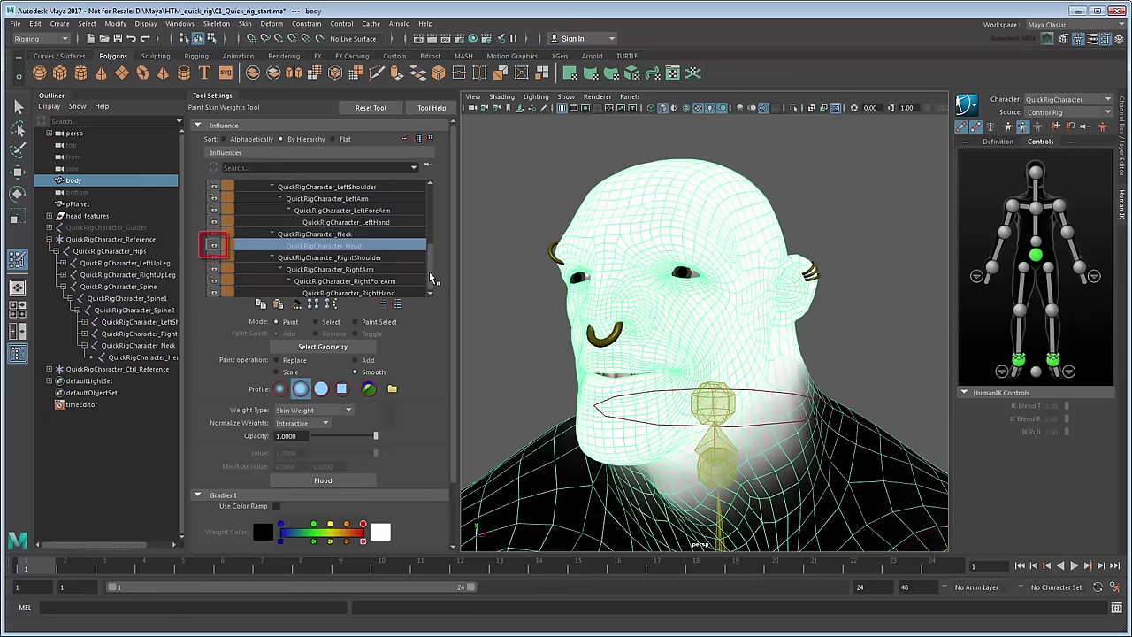
pyautogui.click(213, 246)
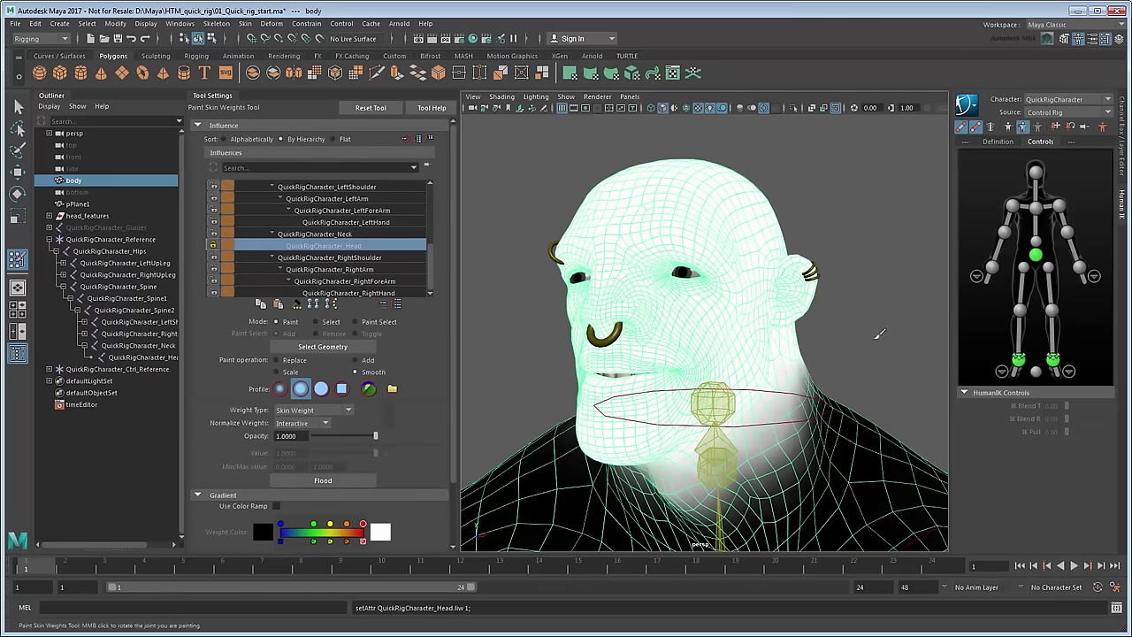
# Select the head control and reset the character to its stance pose.
pyautogui.press('q')
pyautogui.click(829, 409)
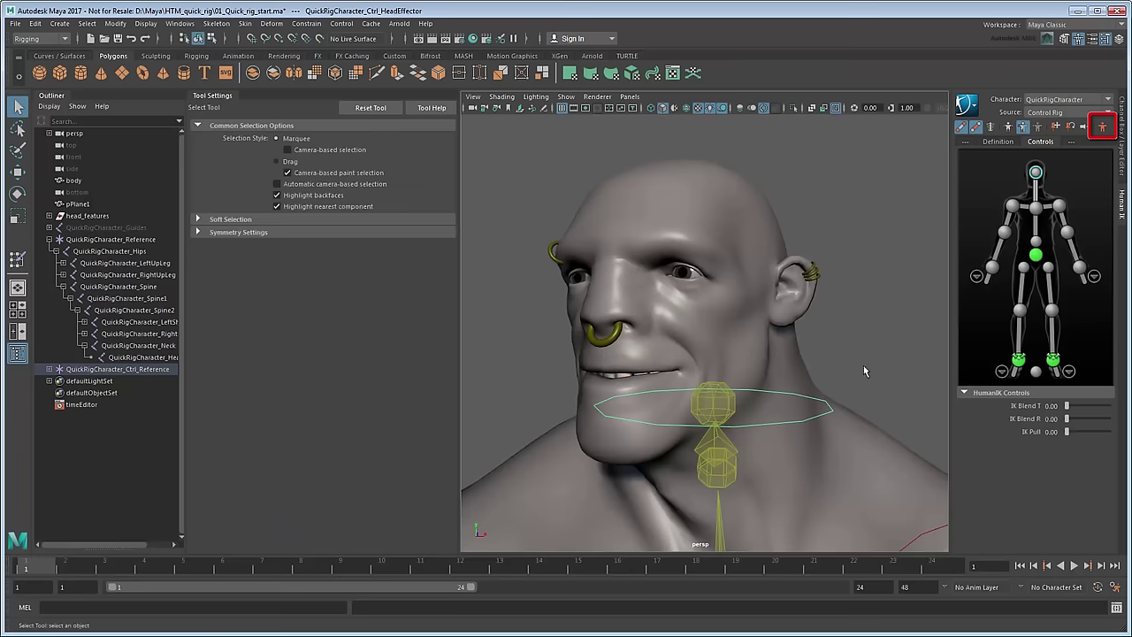
pyautogui.click(1104, 133)
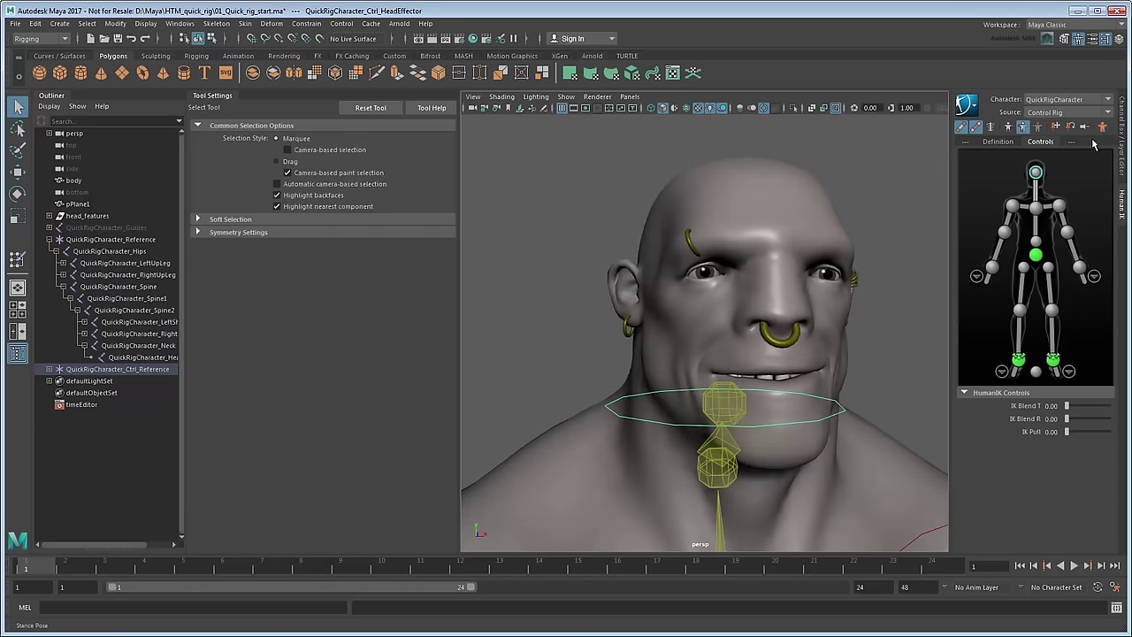
pyautogui.scroll(-5, 782, 382)
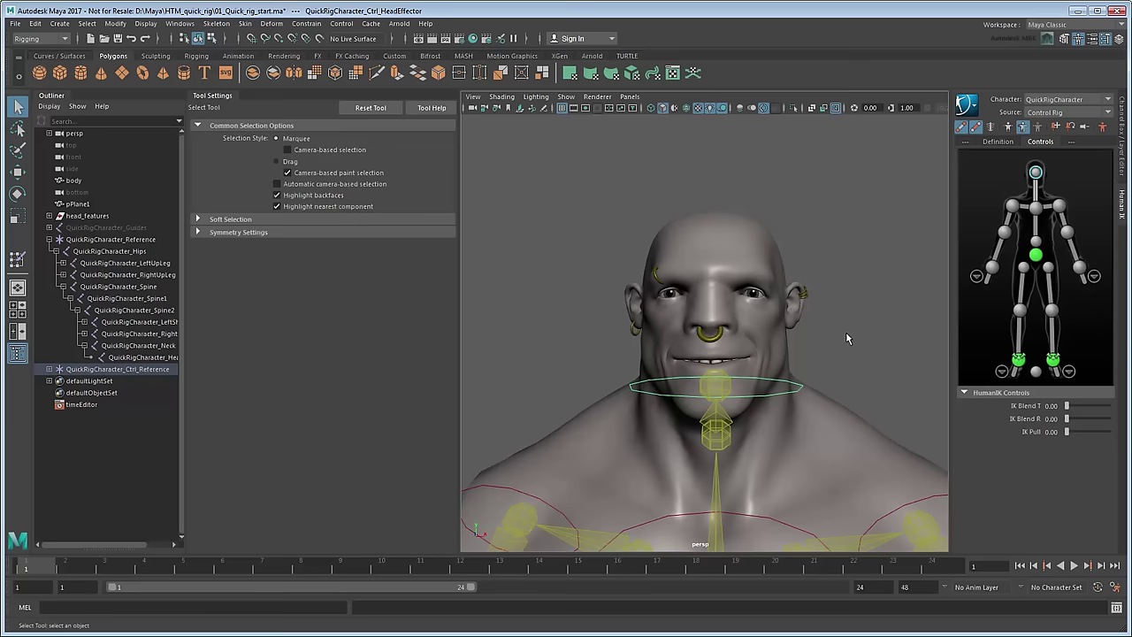
# Rotate the left shoulder control to raise the left arm sideways and expose the chest and armpit deformation.
pyautogui.click(885, 372)
pyautogui.scroll(-5, 884, 372)
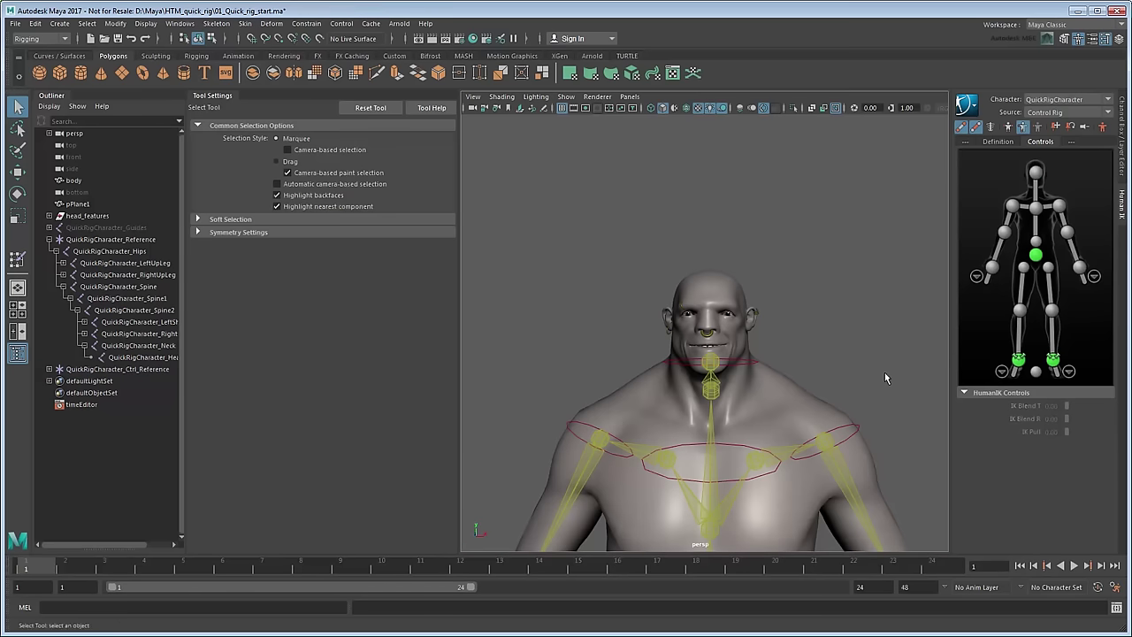
pyautogui.keyDown('alt'); pyautogui.moveTo(884, 372); pyautogui.dragTo(769, 213, button='middle'); pyautogui.keyUp('alt')
pyautogui.press('e')
pyautogui.click(746, 256)
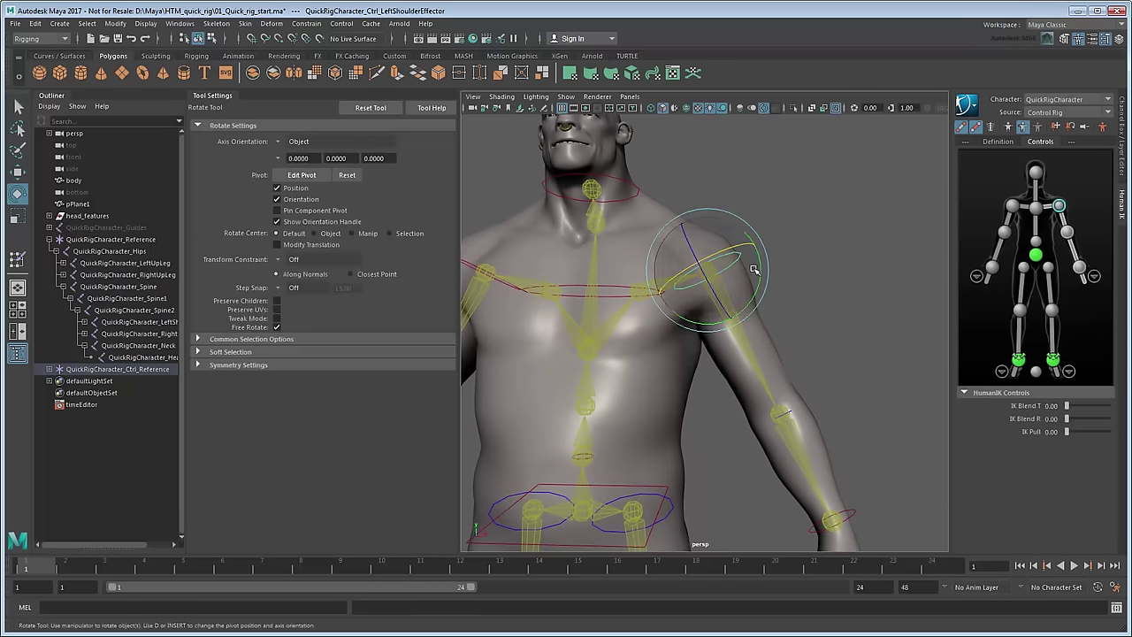
pyautogui.moveTo(759, 274); pyautogui.dragTo(760, 226)
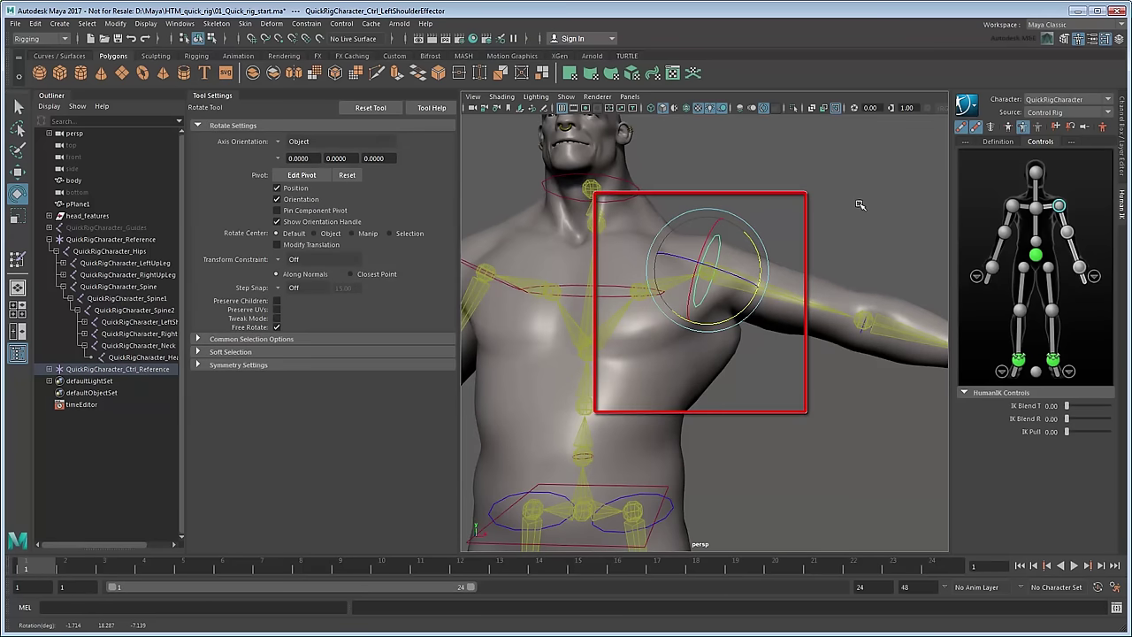
# Paint full QuickRigCharacter_Spine2 weight across the body mesh's chest, using Replace with opacity and value at 1.0000.
pyautogui.press('q')
pyautogui.click(649, 399)
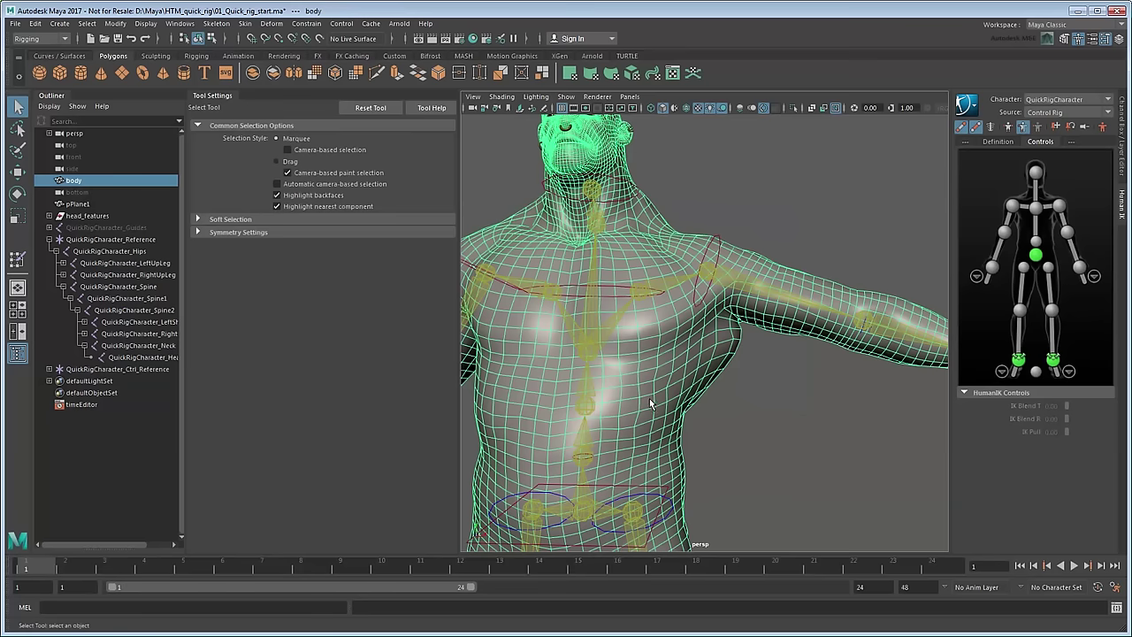
pyautogui.click(17, 259)
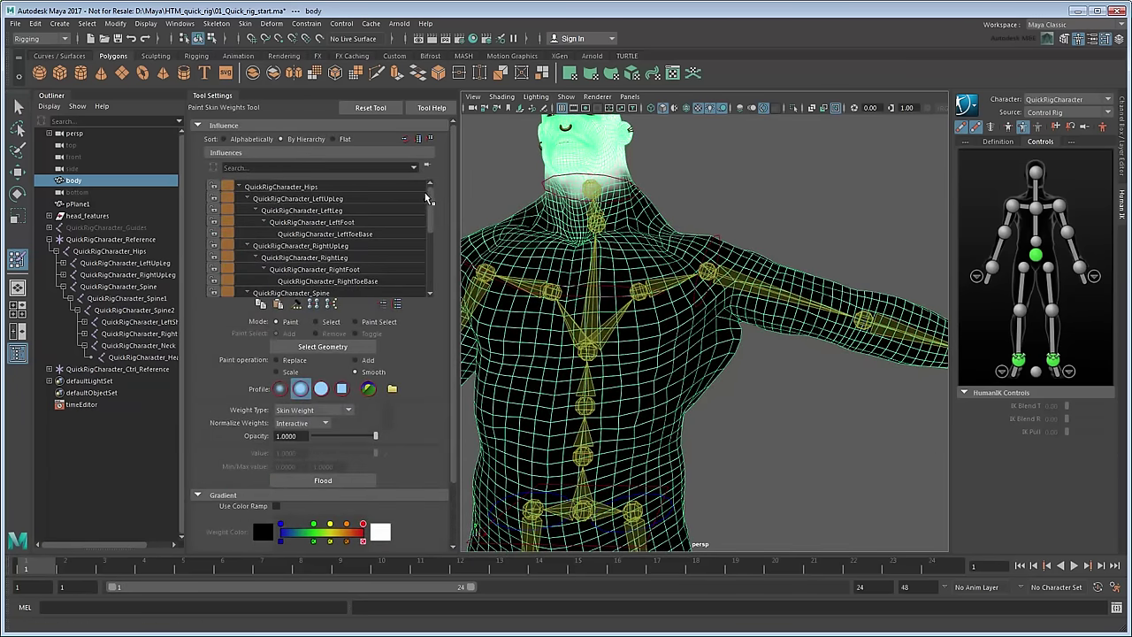
pyautogui.moveTo(429, 199); pyautogui.dragTo(430, 241)
pyautogui.click(351, 229)
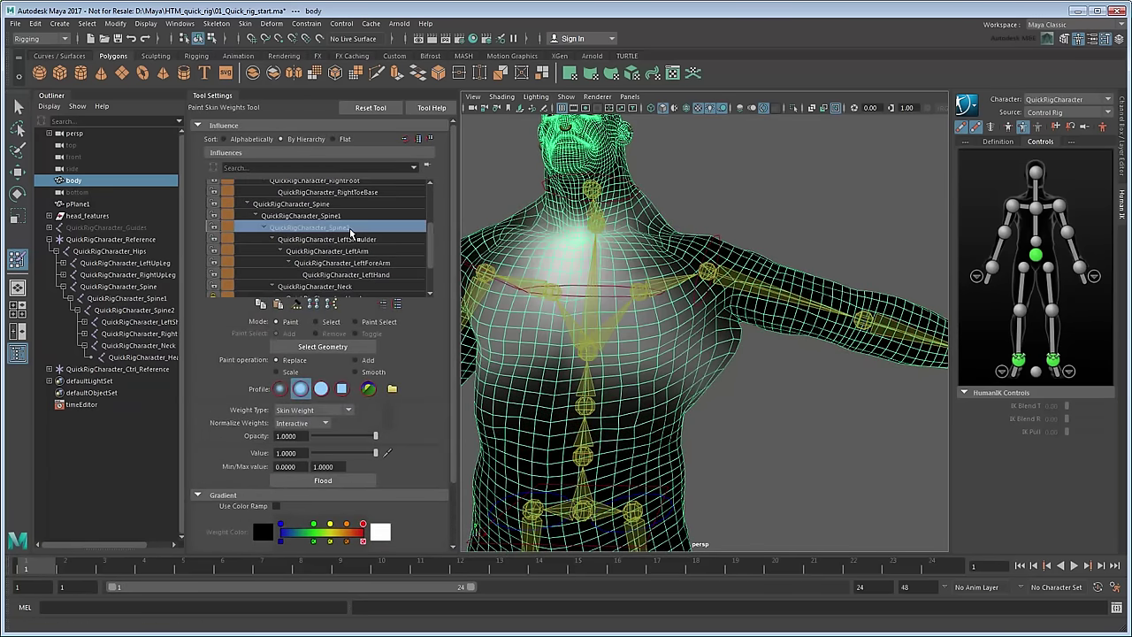
pyautogui.moveTo(621, 319)
pyautogui.mouseDown()
pyautogui.moveTo(731, 357)
pyautogui.moveTo(713, 365)
pyautogui.mouseUp()
pyautogui.keyDown('alt'); pyautogui.moveTo(752, 380); pyautogui.dragTo(655, 375); pyautogui.keyUp('alt')
pyautogui.moveTo(654, 375)
pyautogui.mouseDown()
pyautogui.moveTo(692, 366)
pyautogui.moveTo(549, 318)
pyautogui.moveTo(535, 332)
pyautogui.moveTo(557, 340)
pyautogui.moveTo(670, 256)
pyautogui.moveTo(859, 298)
pyautogui.moveTo(770, 380)
pyautogui.moveTo(620, 332)
pyautogui.mouseUp()
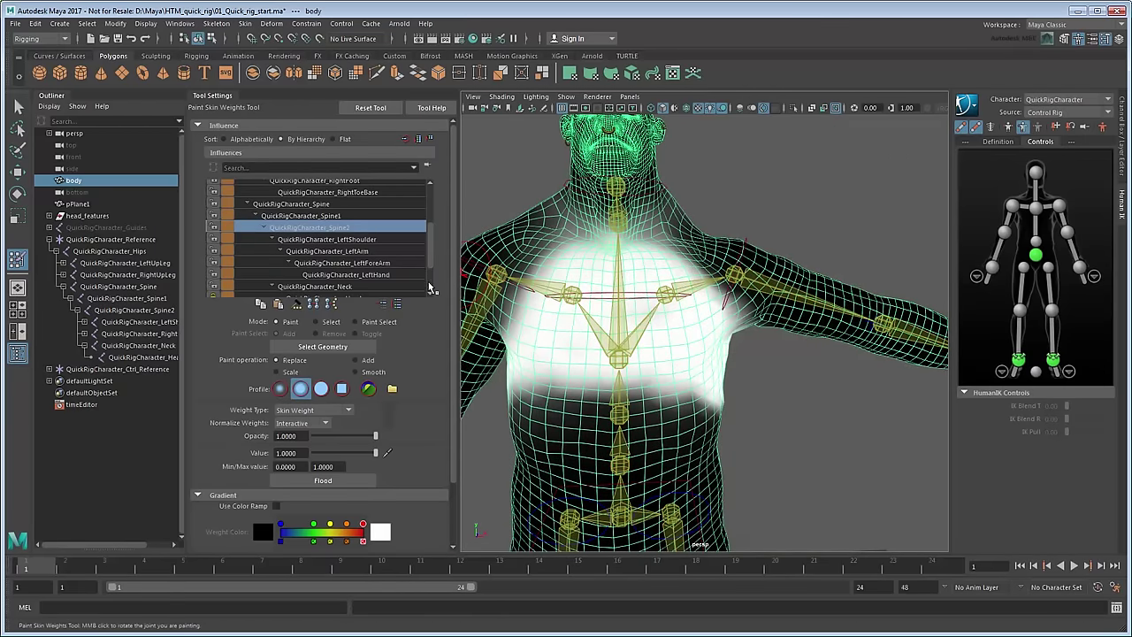
# Paint full QuickRigCharacter_Neck weight around the neck and the tops of the shoulders, and smooth the edges of that area.
pyautogui.scroll(-2, 432, 288)
pyautogui.click(346, 234)
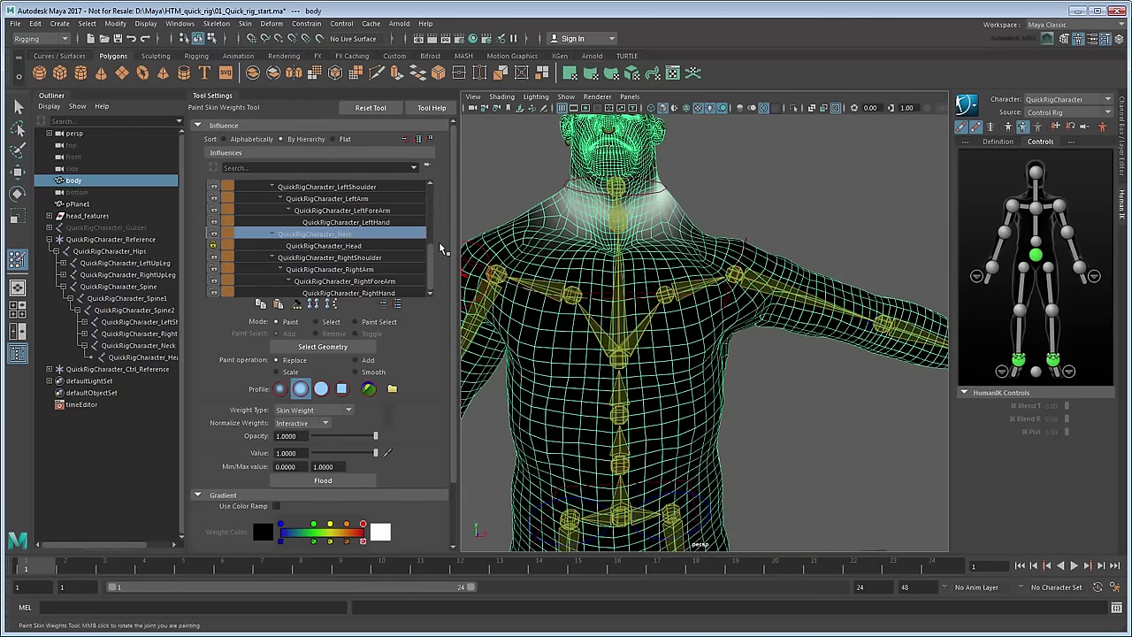
pyautogui.keyDown('alt'); pyautogui.moveTo(690, 214); pyautogui.dragTo(690, 331, button='middle'); pyautogui.keyUp('alt')
pyautogui.keyDown('alt'); pyautogui.moveTo(690, 330); pyautogui.dragTo(638, 334); pyautogui.keyUp('alt')
pyautogui.keyDown('alt'); pyautogui.moveTo(639, 334); pyautogui.dragTo(717, 339, button='right'); pyautogui.keyUp('alt')
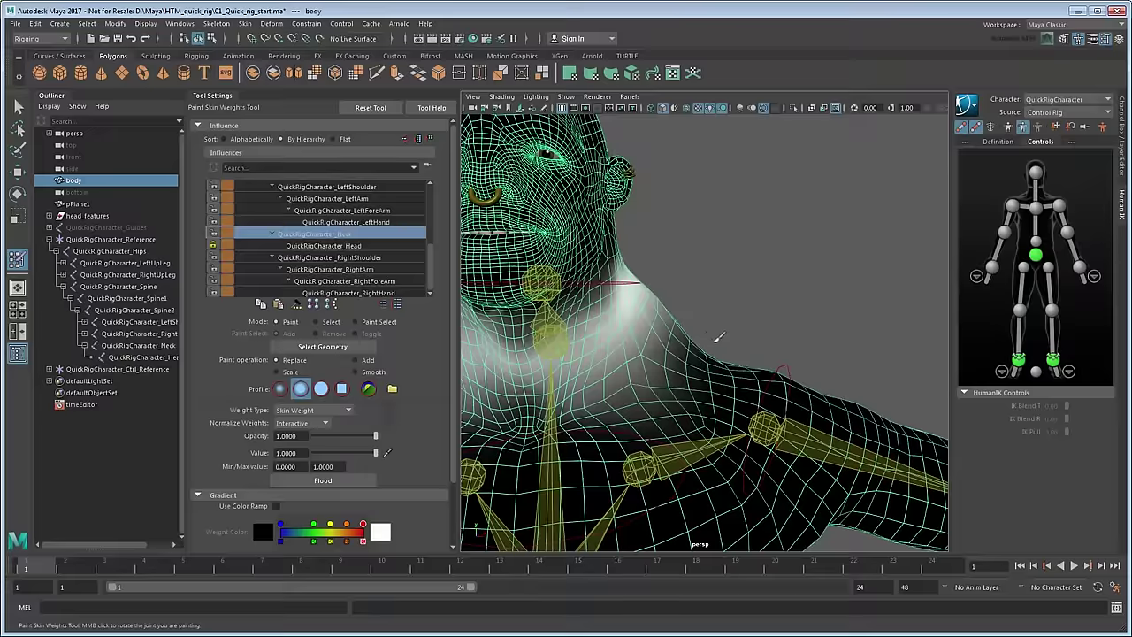
pyautogui.keyDown('alt'); pyautogui.moveTo(718, 339); pyautogui.dragTo(891, 352); pyautogui.keyUp('alt')
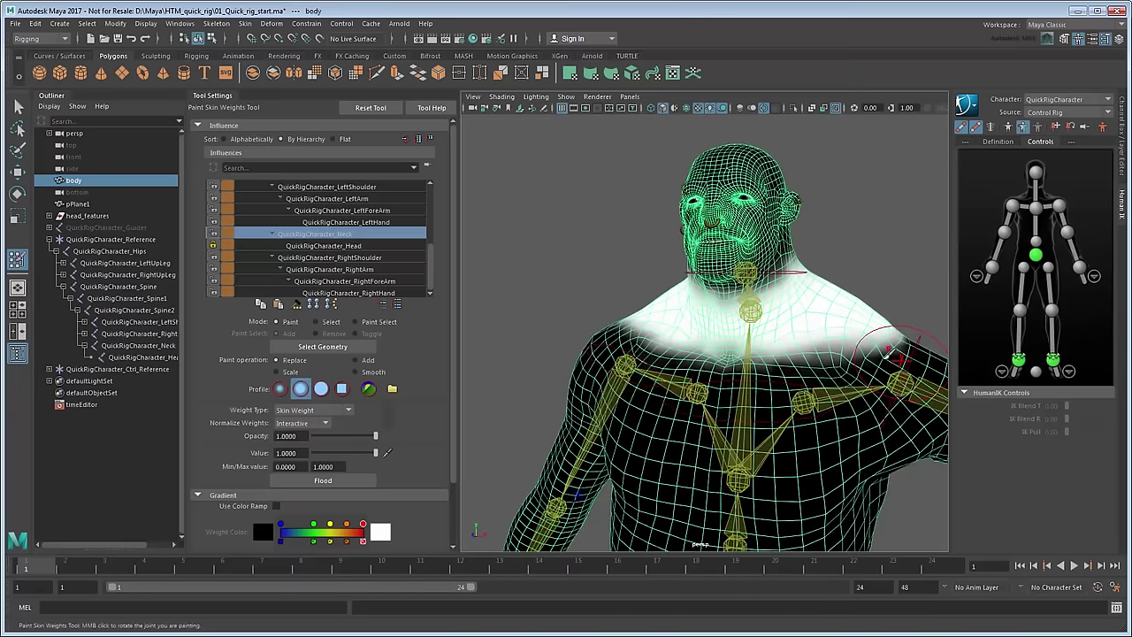
pyautogui.press('shift')
pyautogui.moveTo(817, 353)
pyautogui.keyDown('alt'); pyautogui.mouseDown()
pyautogui.moveTo(767, 358)
pyautogui.moveTo(845, 355)
pyautogui.moveTo(756, 360)
pyautogui.mouseUp(); pyautogui.keyUp('alt')
# Smooth the QuickRigCharacter_Spine2 weights around the upper torso and under the raised left arm.
pyautogui.moveTo(432, 247); pyautogui.dragTo(432, 225)
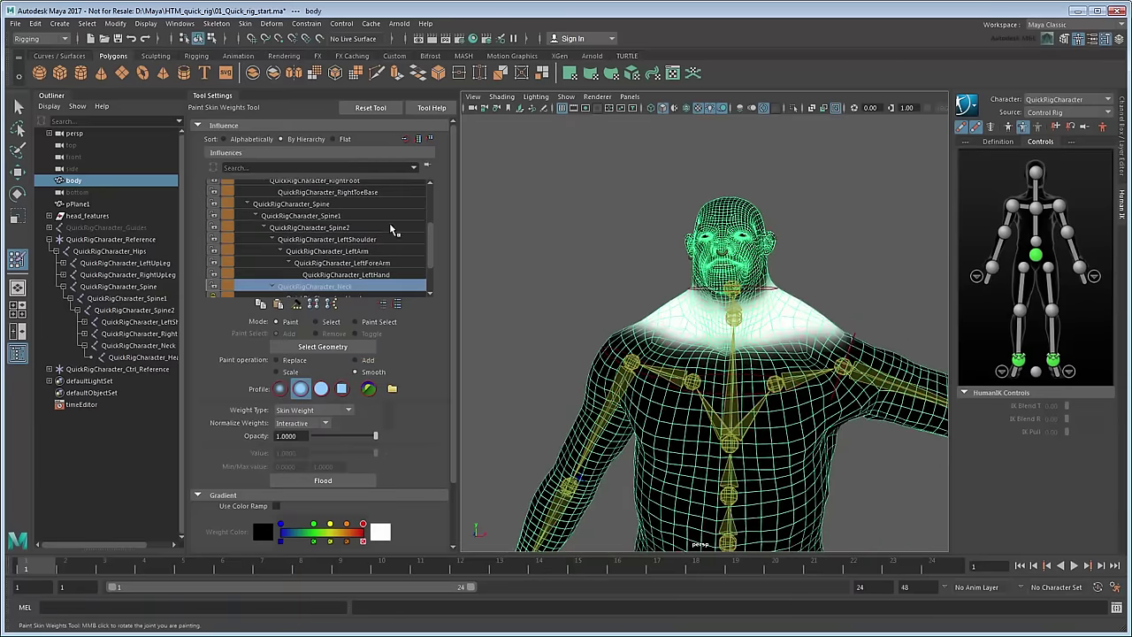
pyautogui.click(369, 227)
pyautogui.keyDown('alt'); pyautogui.moveTo(831, 356); pyautogui.dragTo(599, 339); pyautogui.keyUp('alt')
pyautogui.moveTo(705, 343)
pyautogui.keyDown('alt'); pyautogui.mouseDown()
pyautogui.moveTo(672, 336)
pyautogui.moveTo(733, 328)
pyautogui.moveTo(707, 319)
pyautogui.moveTo(699, 328)
pyautogui.mouseUp(); pyautogui.keyUp('alt')
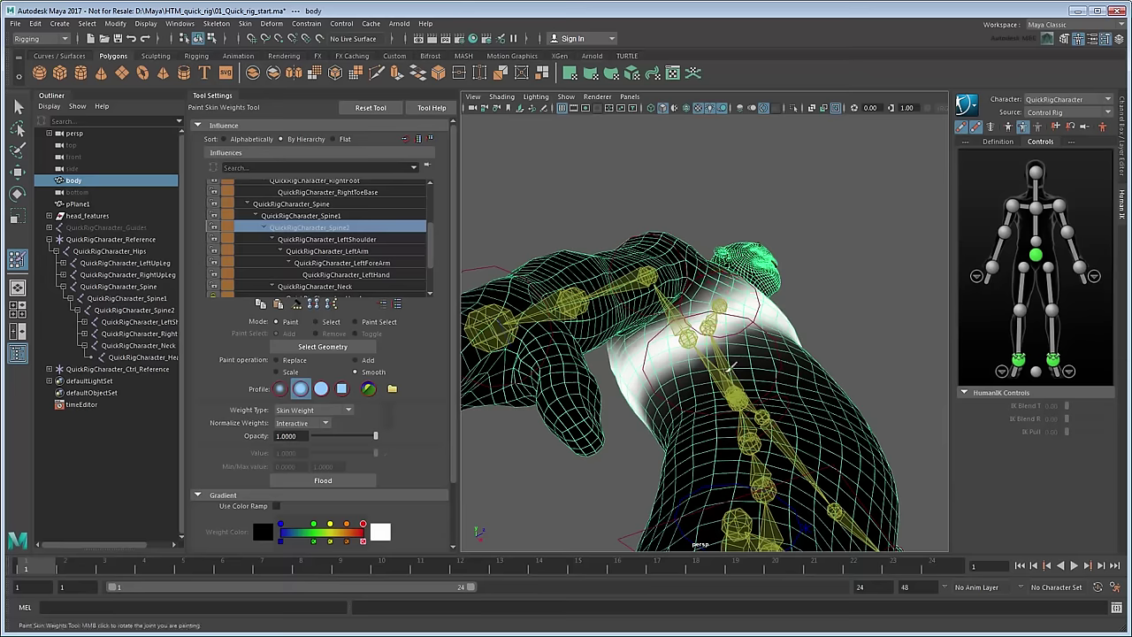
pyautogui.keyDown('alt'); pyautogui.moveTo(693, 374); pyautogui.dragTo(871, 370); pyautogui.keyUp('alt')
# Rotate the left shoulder control to test how the smoothed chest and shoulder weights deform.
pyautogui.press('q')
pyautogui.keyDown('alt'); pyautogui.moveTo(902, 431); pyautogui.dragTo(776, 429, button='middle'); pyautogui.keyUp('alt')
pyautogui.keyDown('alt'); pyautogui.moveTo(776, 430); pyautogui.dragTo(825, 432); pyautogui.keyUp('alt')
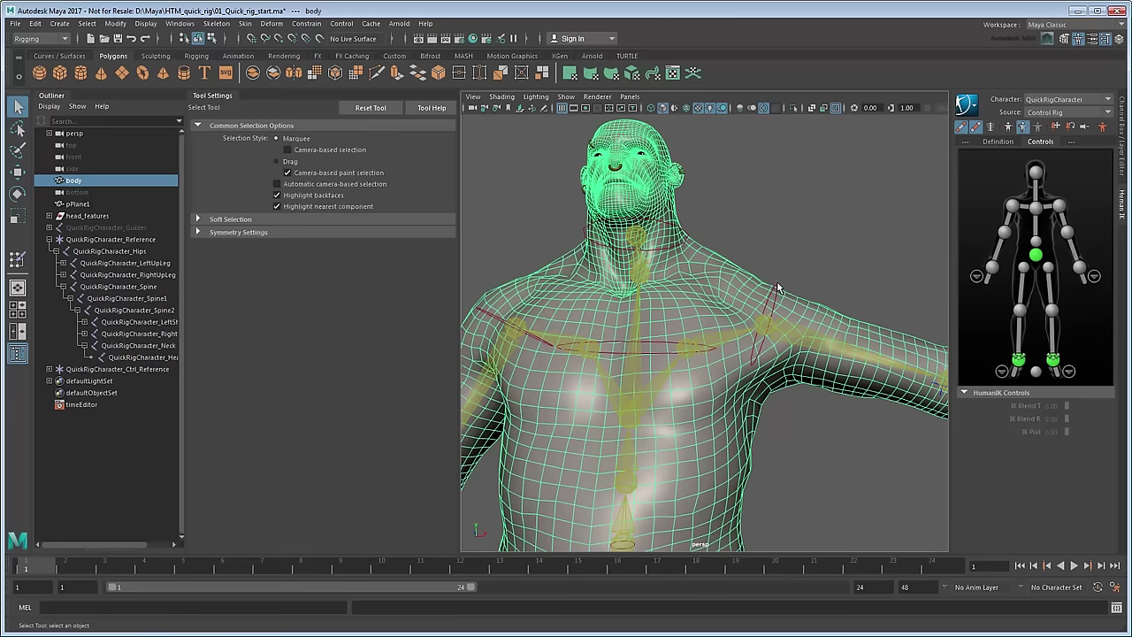
pyautogui.click(777, 284)
pyautogui.press('e')
pyautogui.moveTo(813, 322); pyautogui.dragTo(779, 354)
# Reselect the body mesh and resume smoothing the QuickRigCharacter_Spine2 weights around the edges of the chest.
pyautogui.click(721, 464)
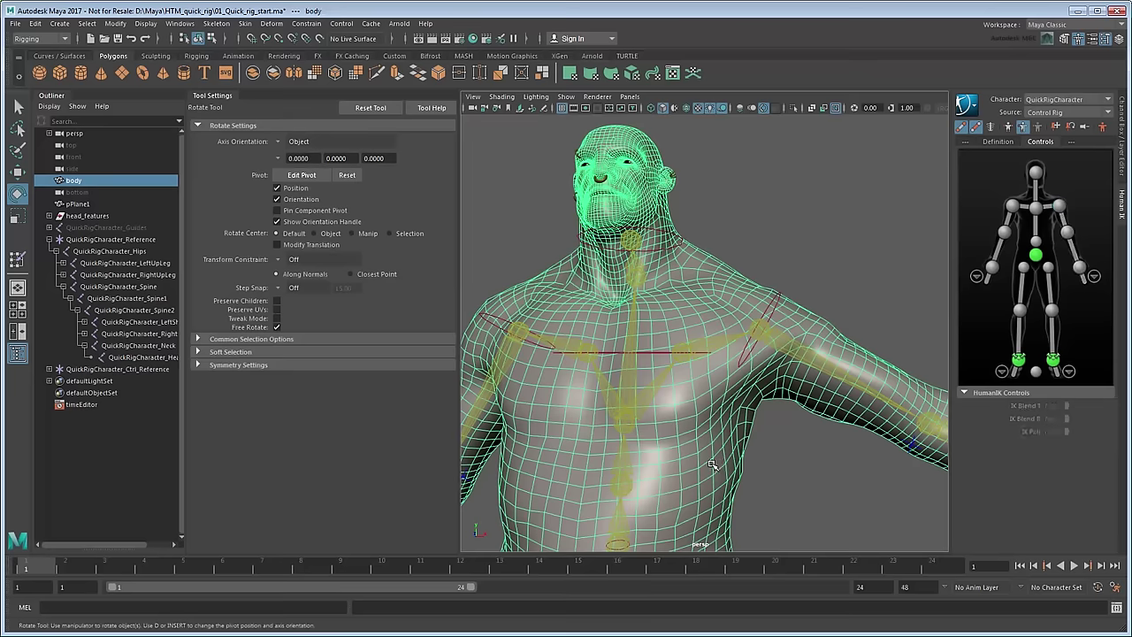
pyautogui.press('y')
pyautogui.keyDown('alt'); pyautogui.moveTo(712, 464); pyautogui.dragTo(672, 491); pyautogui.keyUp('alt')
pyautogui.moveTo(594, 469)
pyautogui.keyDown('alt'); pyautogui.mouseDown()
pyautogui.moveTo(796, 482)
pyautogui.moveTo(703, 513)
pyautogui.moveTo(602, 451)
pyautogui.moveTo(534, 442)
pyautogui.moveTo(773, 482)
pyautogui.mouseUp(); pyautogui.keyUp('alt')
pyautogui.press('shift')
pyautogui.scroll(-3, 336, 239)
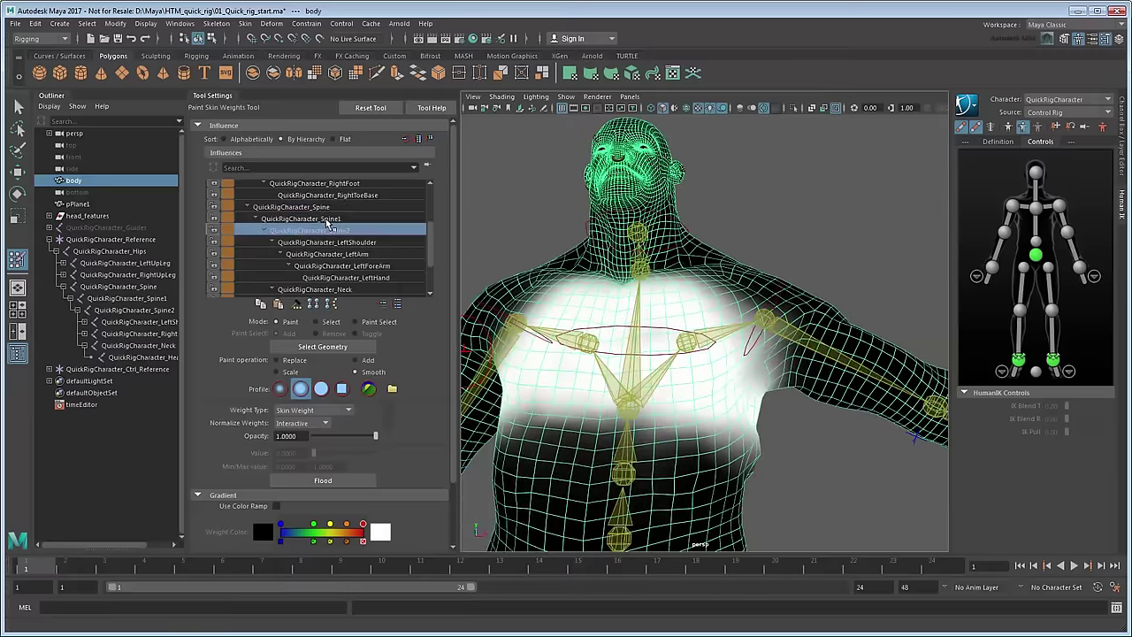
# Paint full QuickRigCharacter_Spine1 weight in a band around the torso below the chest, using Replace at value 1.0000.
pyautogui.click(301, 219)
pyautogui.click(276, 360)
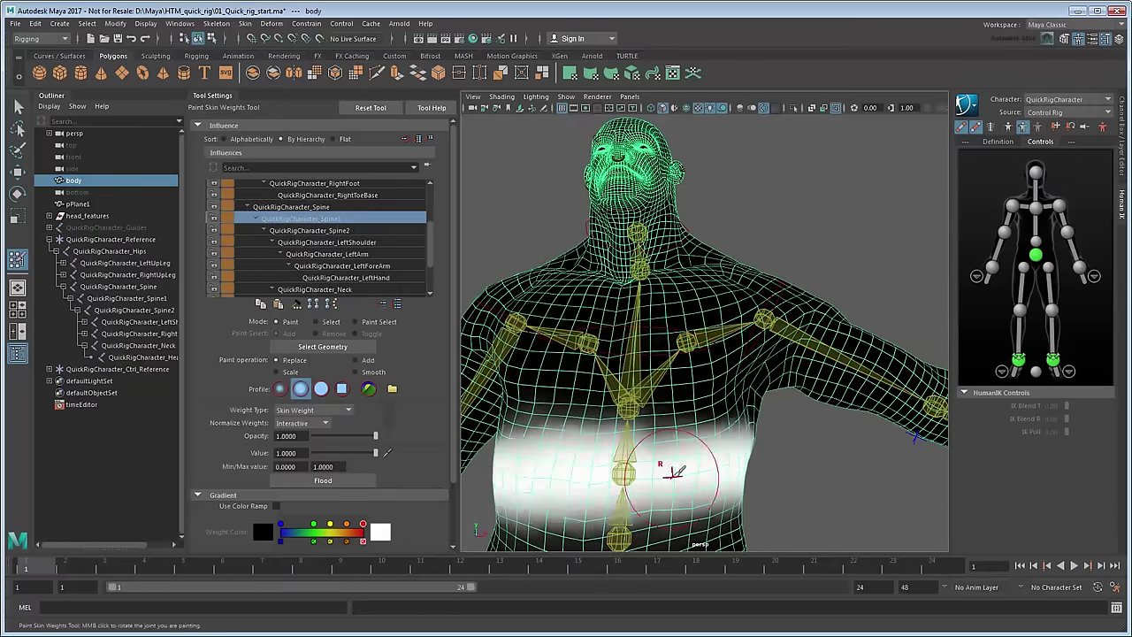
pyautogui.moveTo(539, 475)
pyautogui.keyDown('alt'); pyautogui.mouseDown()
pyautogui.moveTo(779, 464)
pyautogui.moveTo(531, 407)
pyautogui.moveTo(566, 478)
pyautogui.moveTo(553, 455)
pyautogui.moveTo(703, 429)
pyautogui.moveTo(673, 435)
pyautogui.mouseUp(); pyautogui.keyUp('alt')
# Rotate the left shoulder control again to test the arm against the repainted torso weights.
pyautogui.press('q')
pyautogui.click(824, 286)
pyautogui.keyDown('alt'); pyautogui.moveTo(758, 302); pyautogui.dragTo(758, 331, button='right'); pyautogui.keyUp('alt')
pyautogui.keyDown('alt'); pyautogui.moveTo(758, 331); pyautogui.dragTo(770, 283, button='middle'); pyautogui.keyUp('alt')
pyautogui.press('e')
pyautogui.click(760, 295)
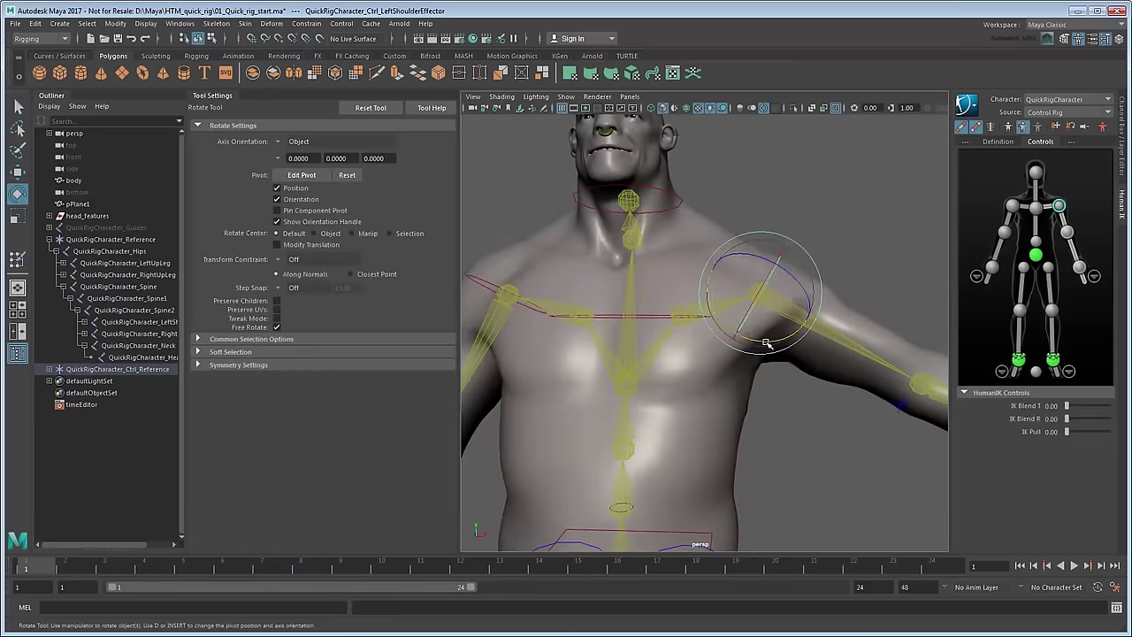
pyautogui.moveTo(765, 297)
pyautogui.mouseDown()
pyautogui.moveTo(776, 305)
pyautogui.moveTo(788, 292)
pyautogui.moveTo(792, 310)
pyautogui.mouseUp()
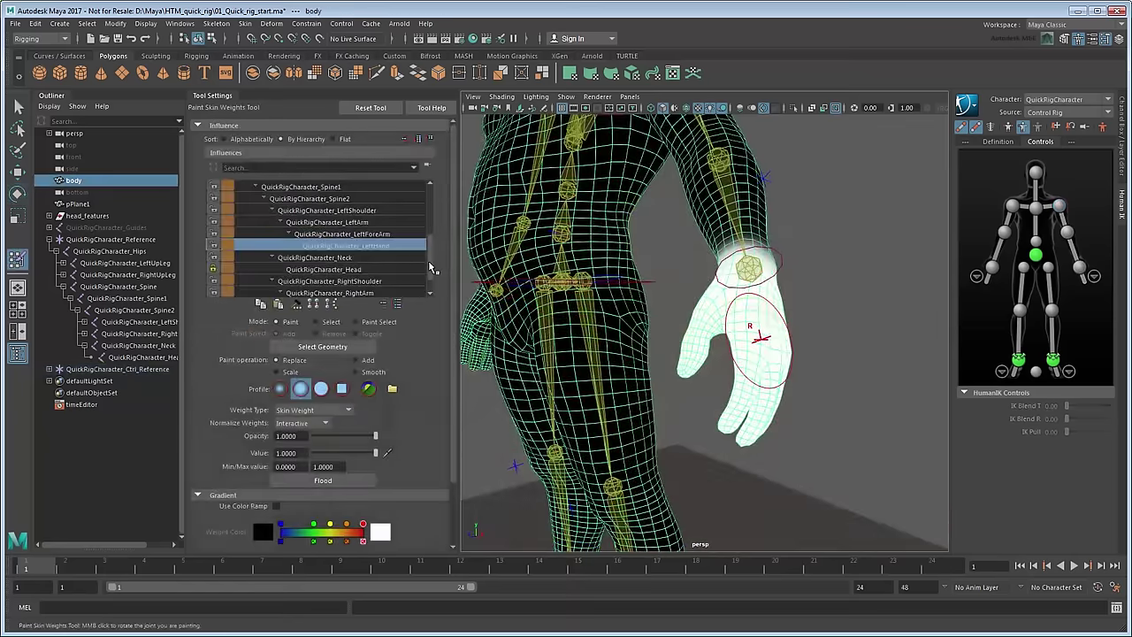
# Mirror the body mesh's painted skin weights to the opposite side, then collapse the tool settings and deselect the mesh.
pyautogui.scroll(-5, 753, 324)
pyautogui.moveTo(753, 324)
pyautogui.keyDown('alt'); pyautogui.mouseDown()
pyautogui.moveTo(743, 324)
pyautogui.moveTo(753, 324)
pyautogui.mouseUp(); pyautogui.keyUp('alt')
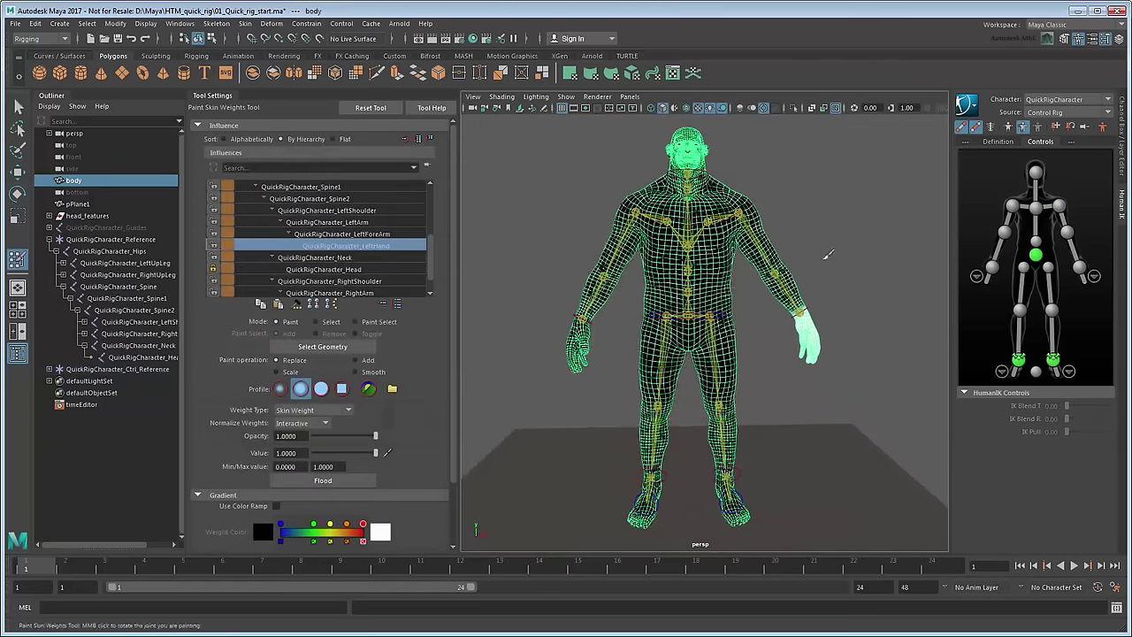
pyautogui.press('q')
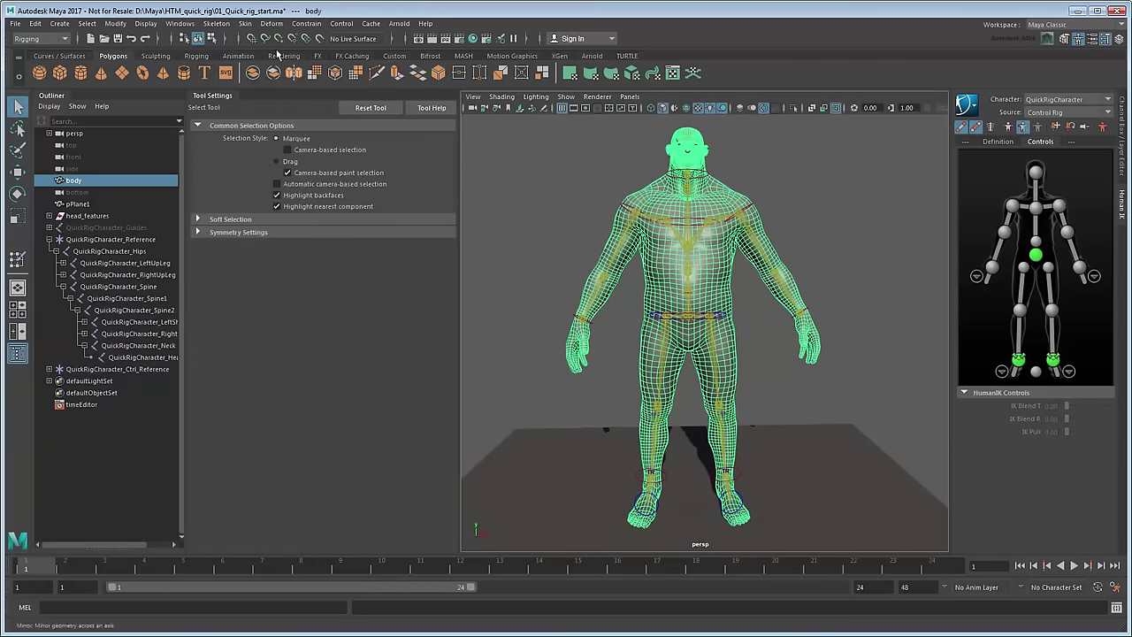
pyautogui.click(245, 23)
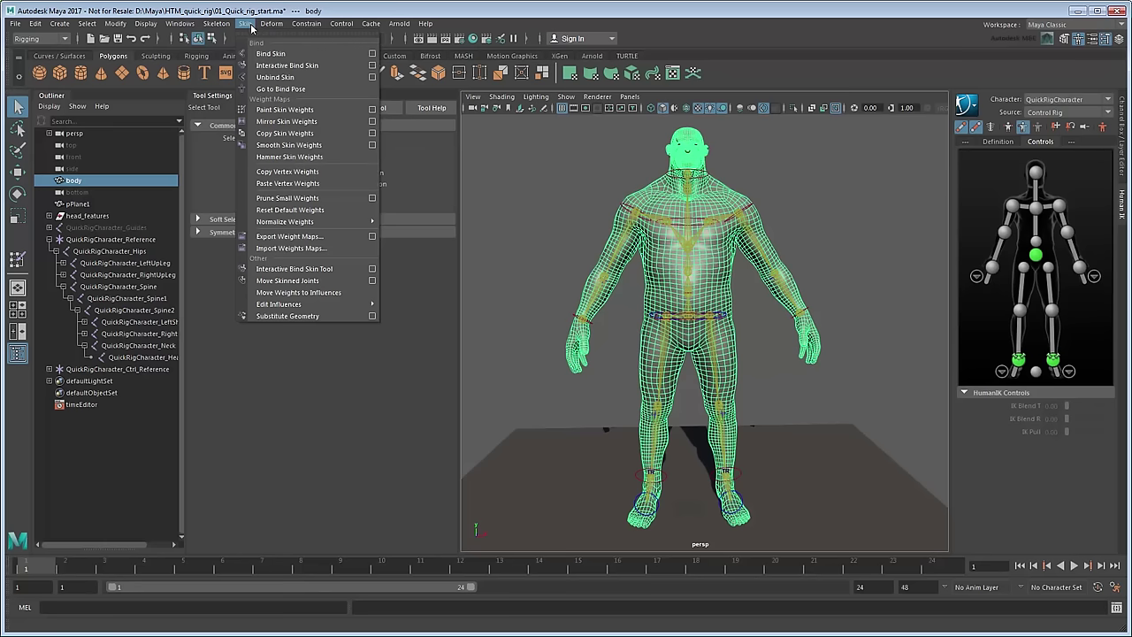
pyautogui.click(345, 122)
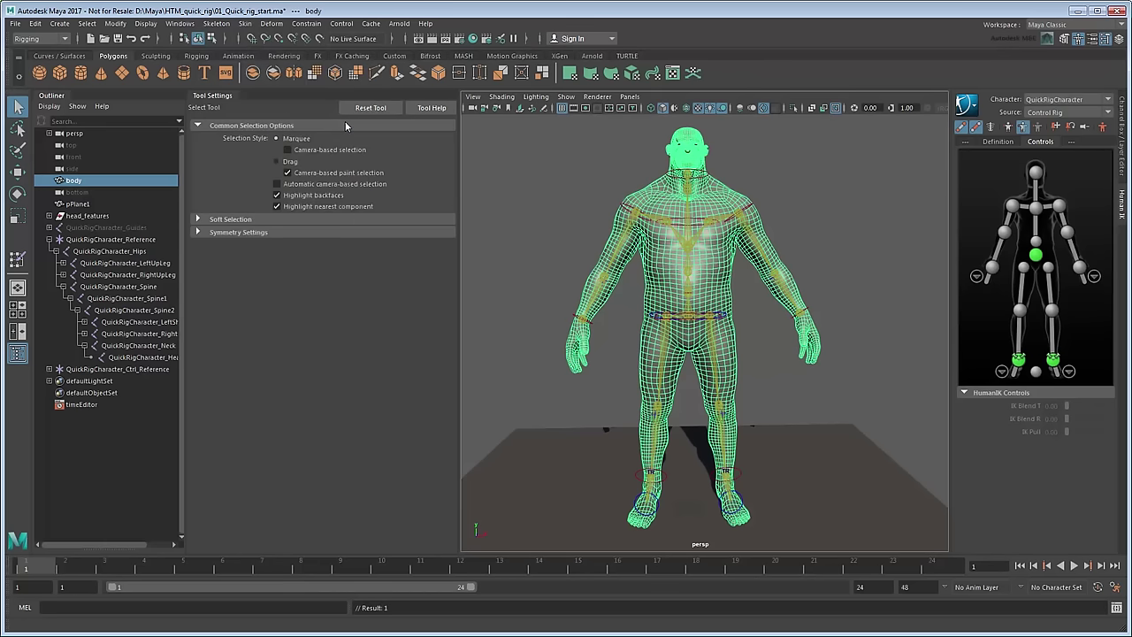
pyautogui.click(240, 104)
pyautogui.click(387, 192)
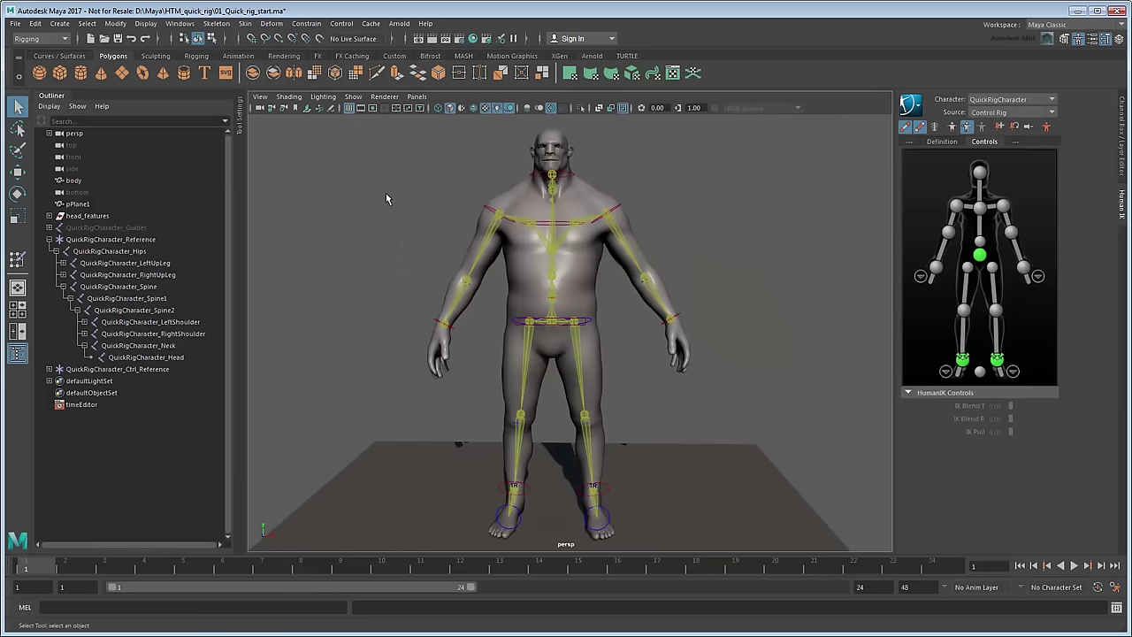
# Move the left wrist control in front of the waist so the left arm bends at the elbow.
pyautogui.click(677, 316)
pyautogui.press('w')
pyautogui.moveTo(672, 324); pyautogui.dragTo(635, 282)
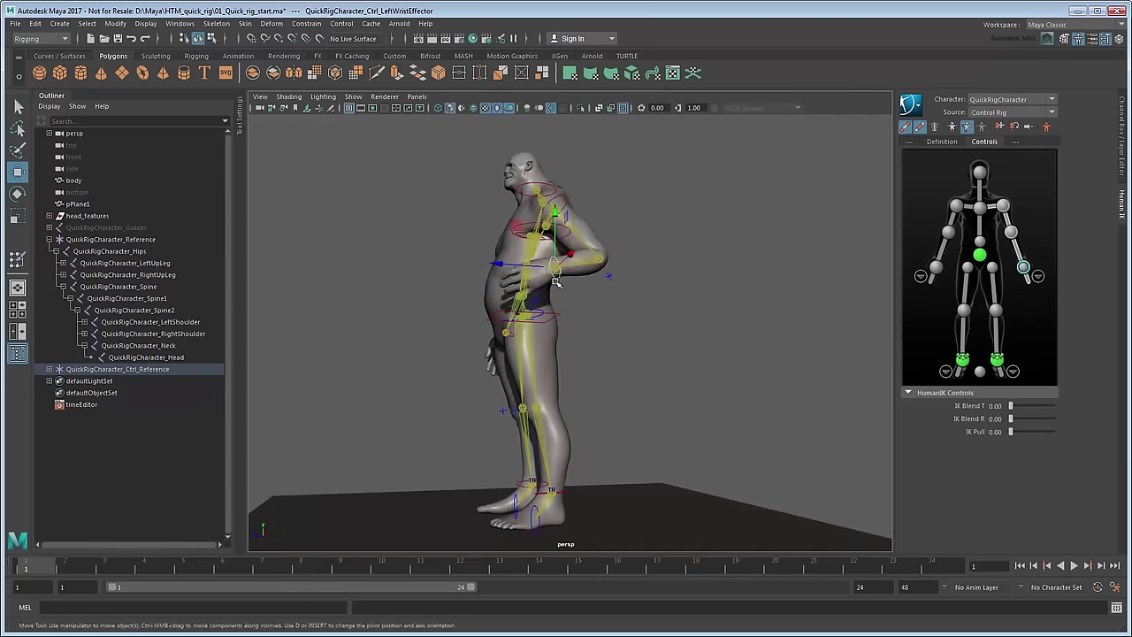